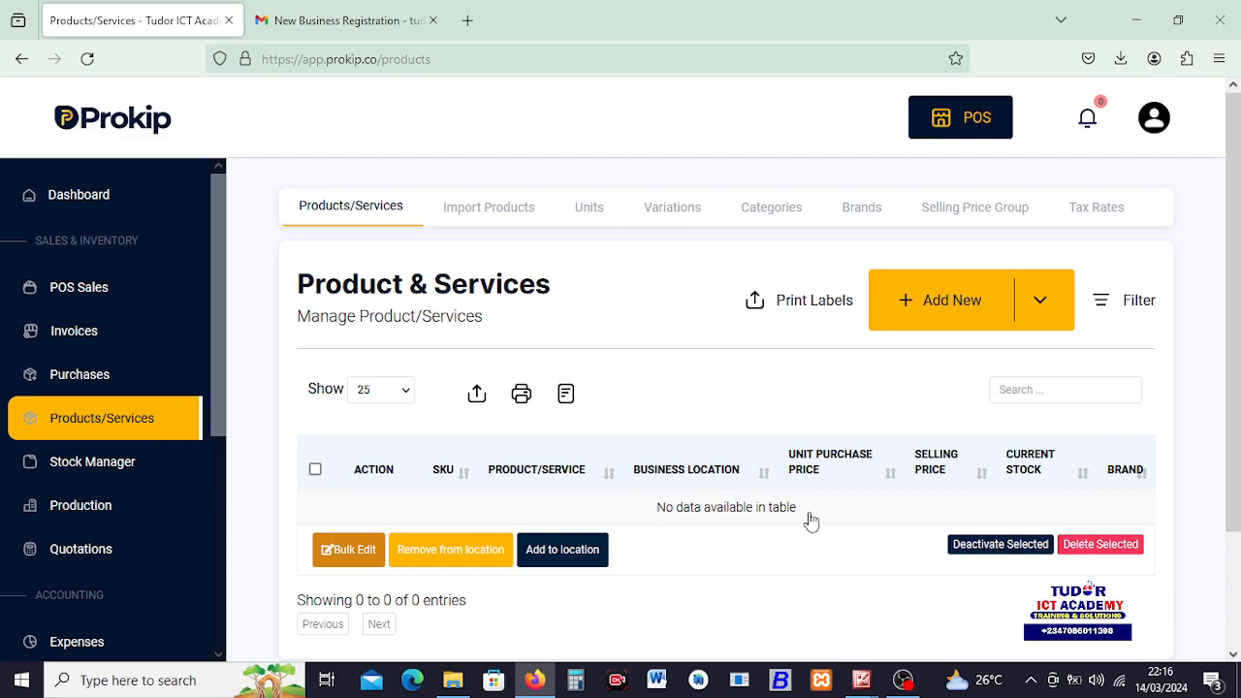
# Start adding a new product and look over its entry form
pyautogui.click(924, 313)
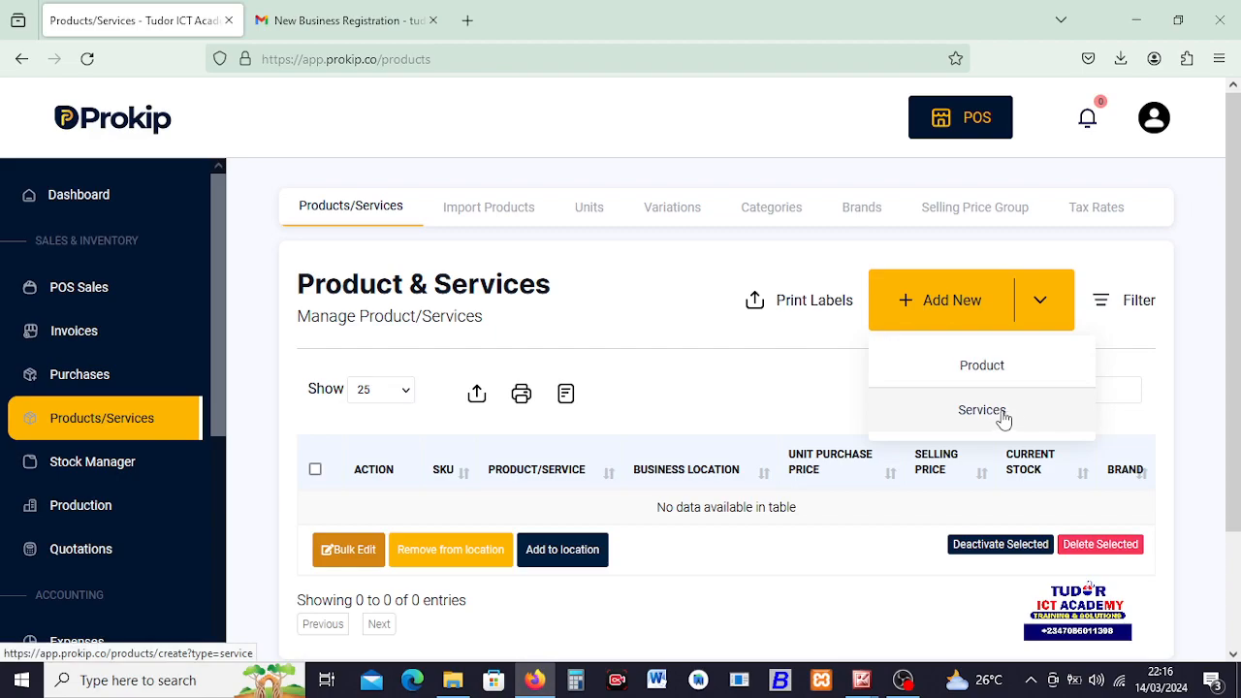
pyautogui.click(982, 366)
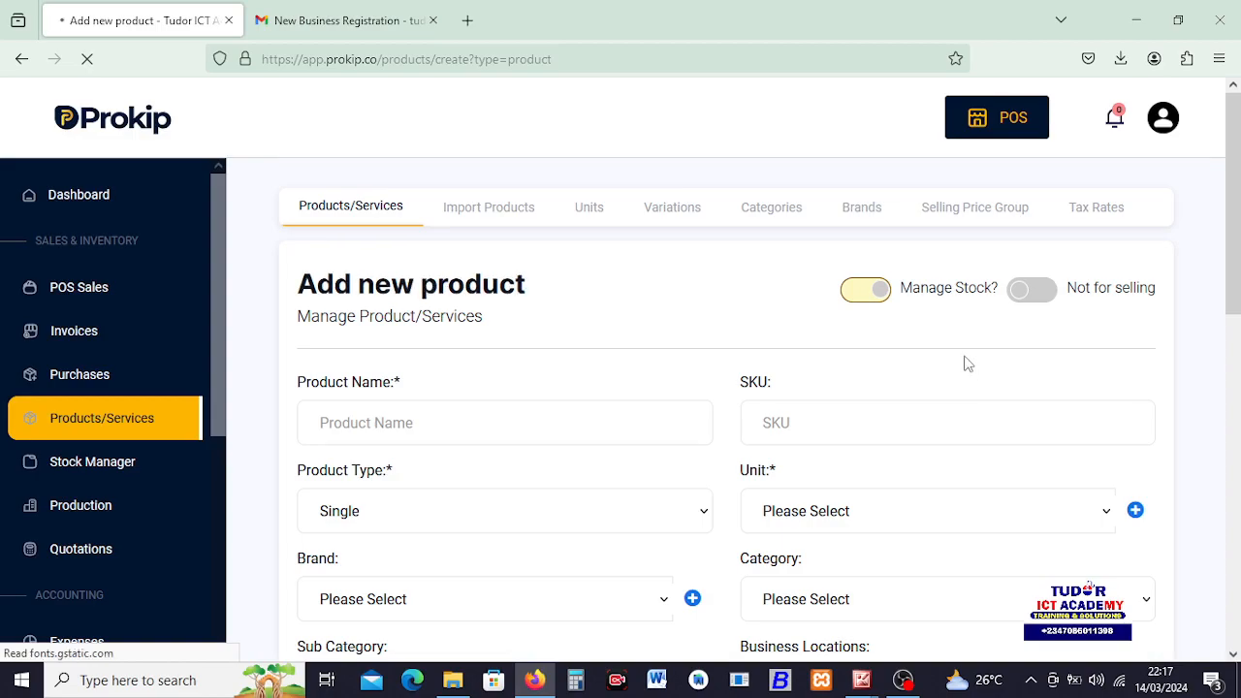
pyautogui.scroll(-5, 463, 438)
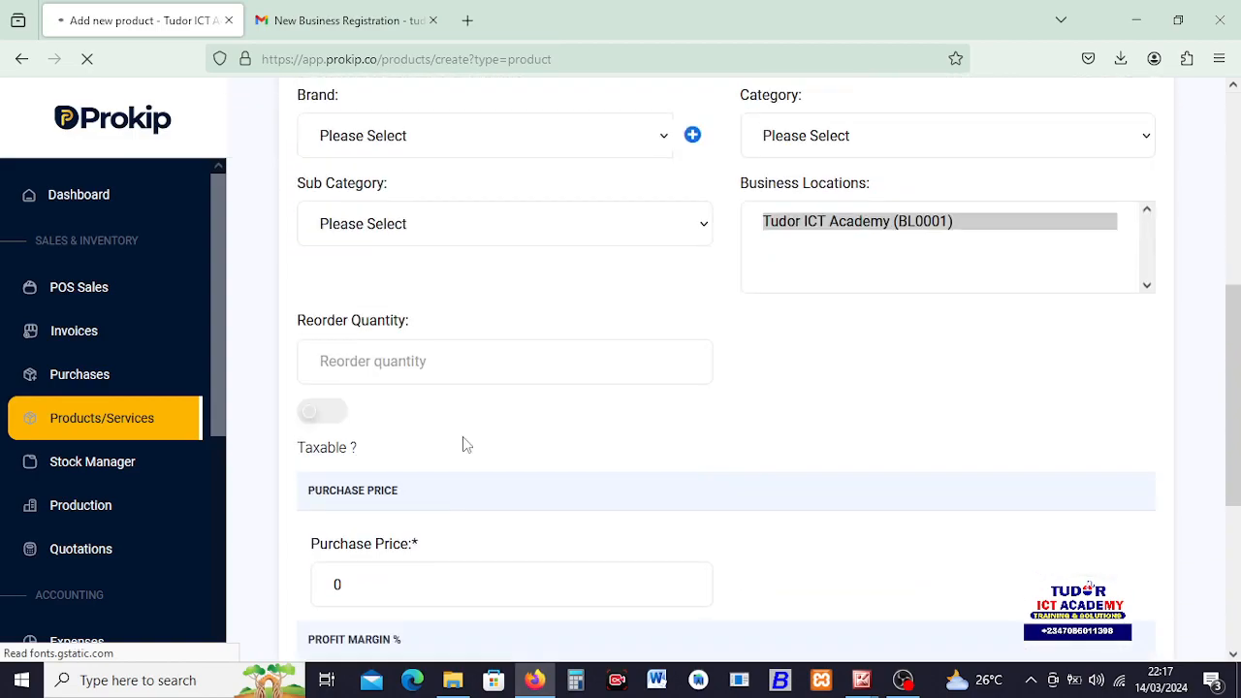
pyautogui.scroll(-3, 463, 445)
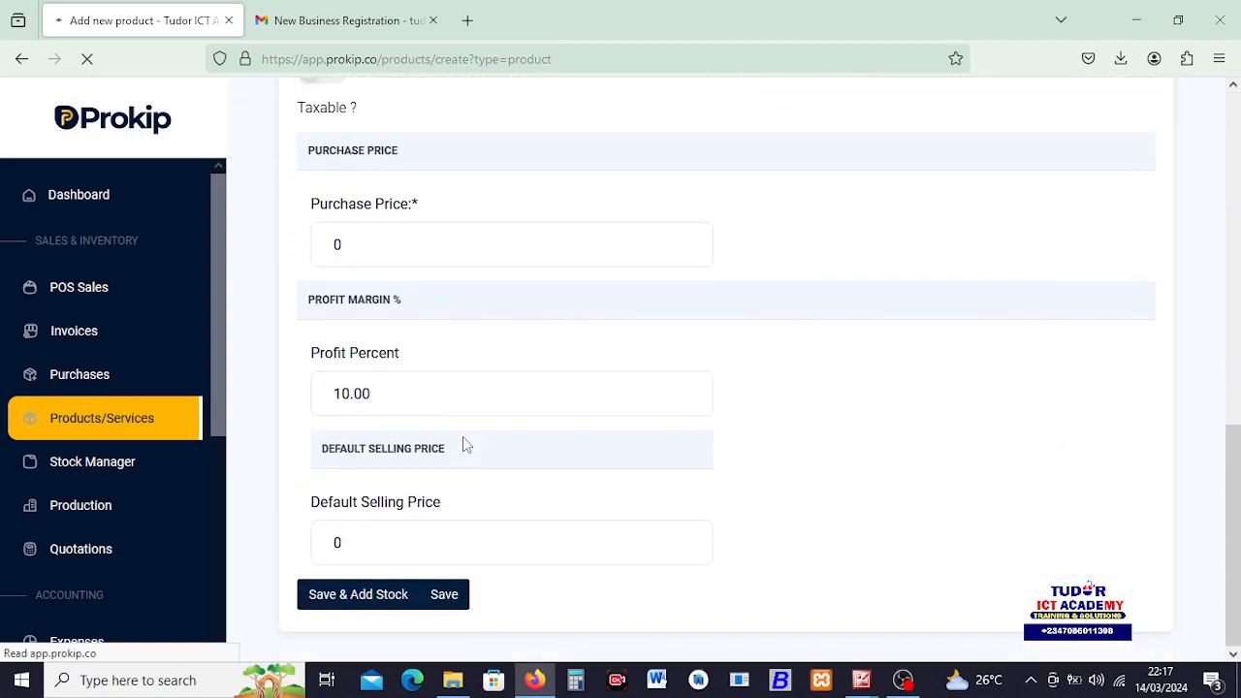
pyautogui.scroll(8, 463, 444)
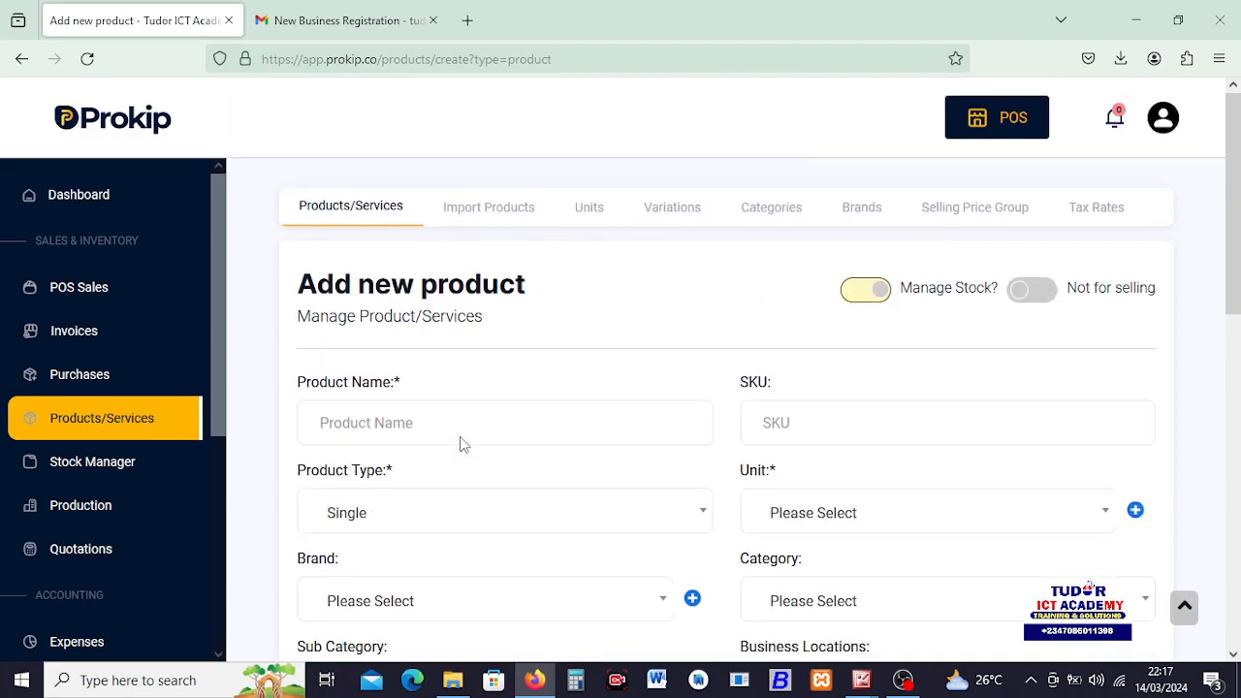
# Name the new product Hp Wireless Mouse
pyautogui.scroll(-2, 462, 439)
pyautogui.click(384, 237)
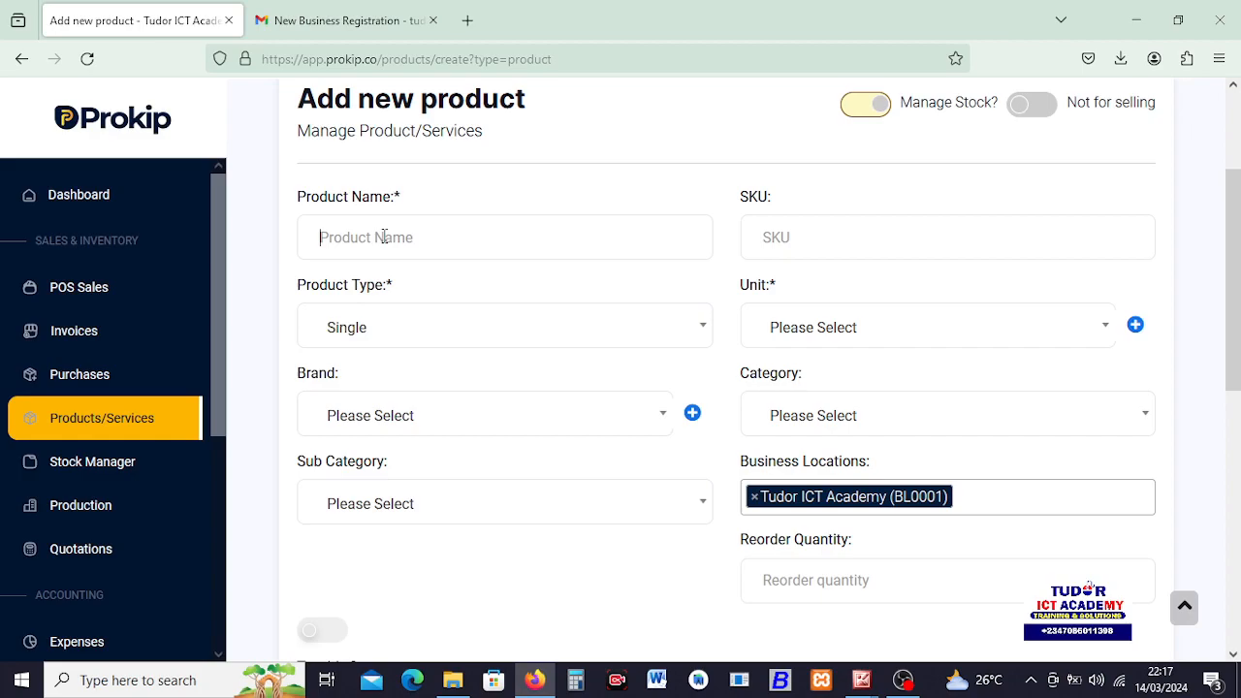
pyautogui.write('Hp')
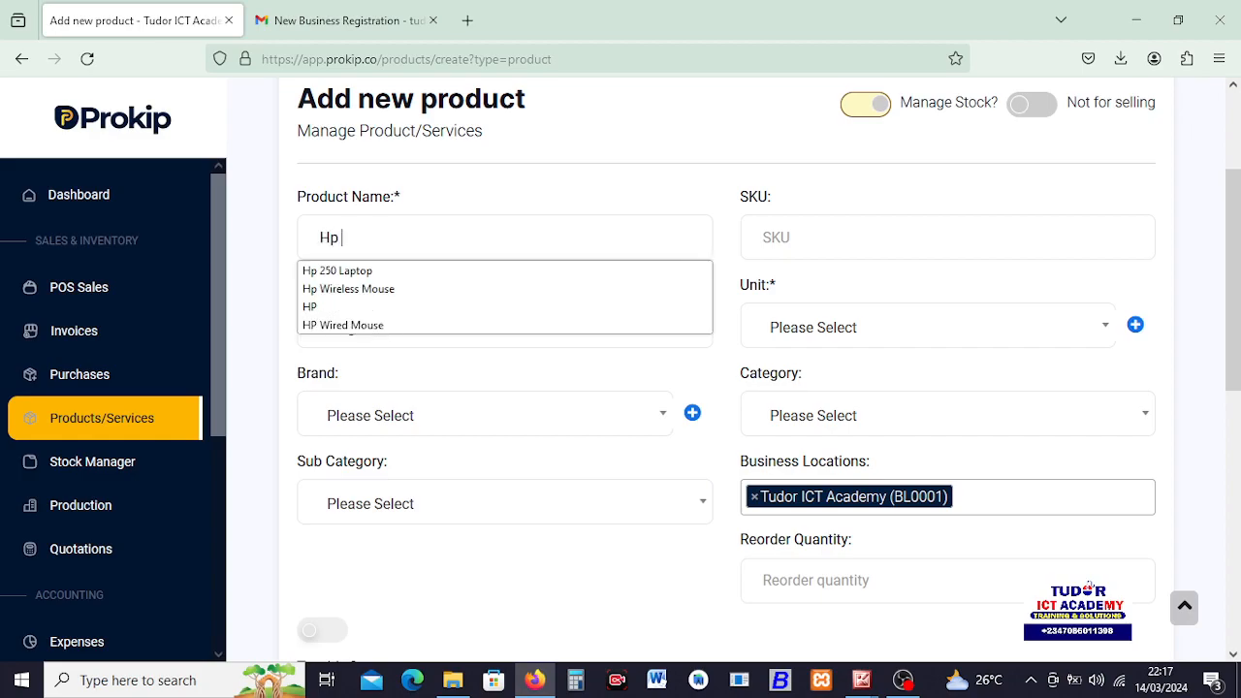
pyautogui.click(355, 289)
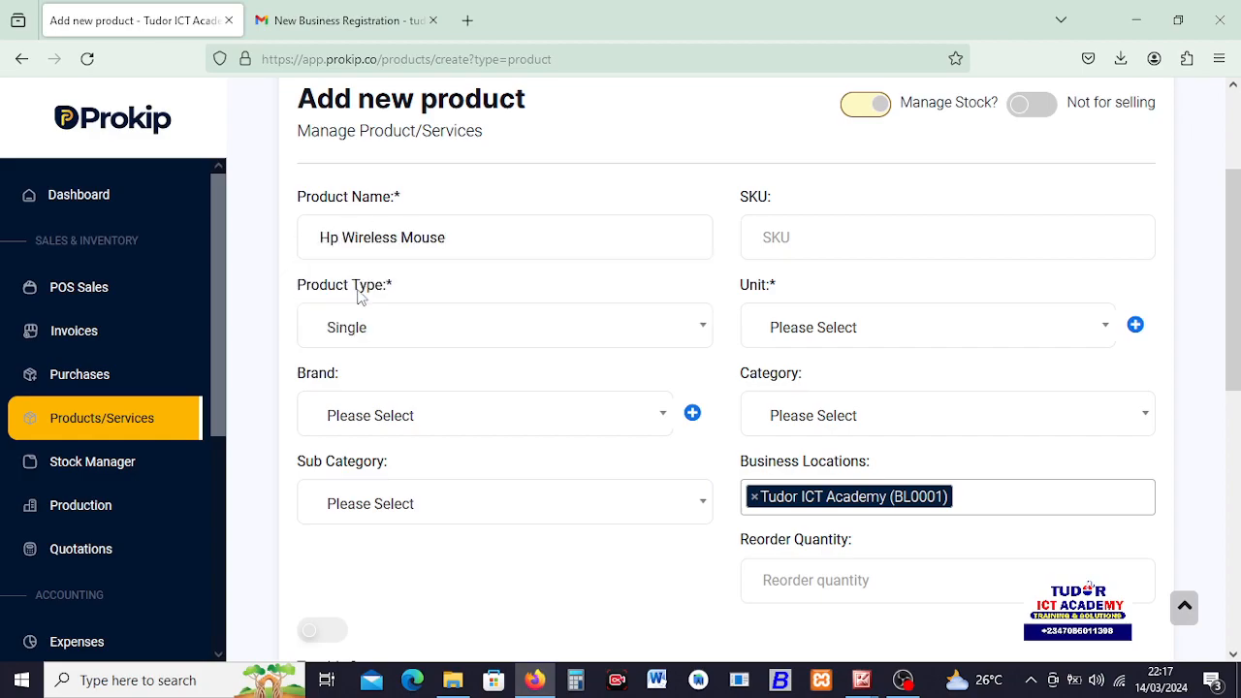
# Give the product the SKU C2001 and set its unit to Pieces (Pc(s))
pyautogui.click(793, 240)
pyautogui.write('2001')
pyautogui.moveTo(764, 242); pyautogui.dragTo(798, 282)
pyautogui.write('C')
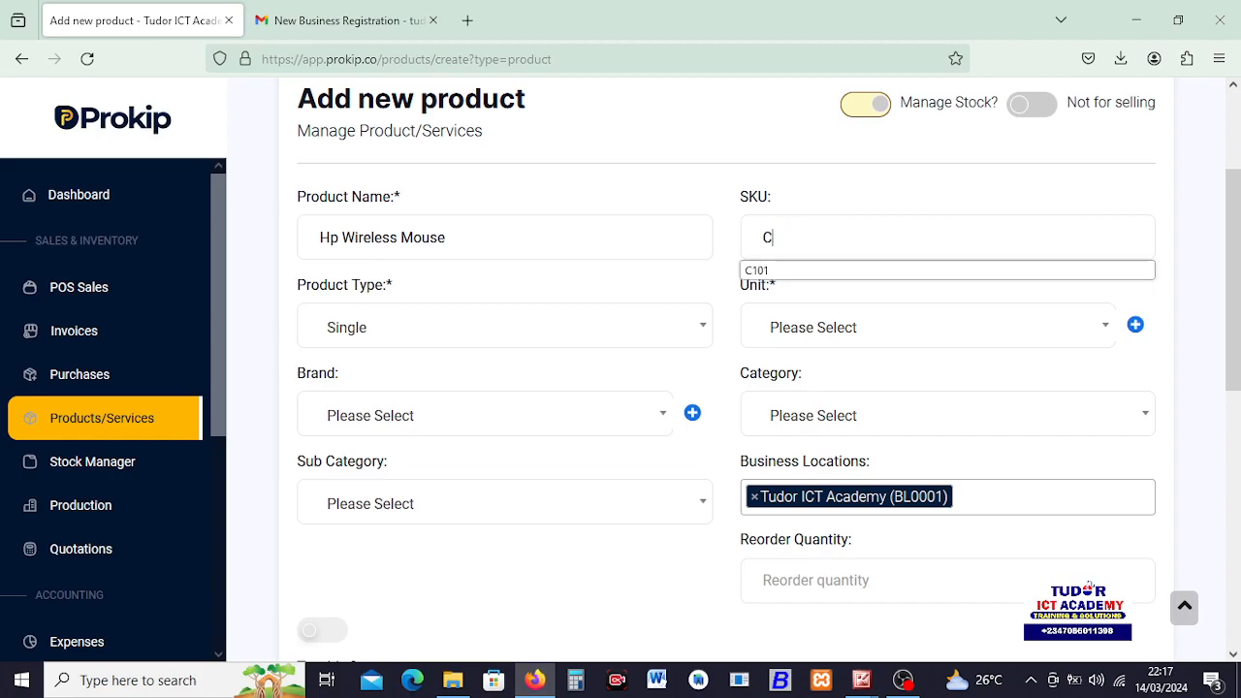
pyautogui.write('2001')
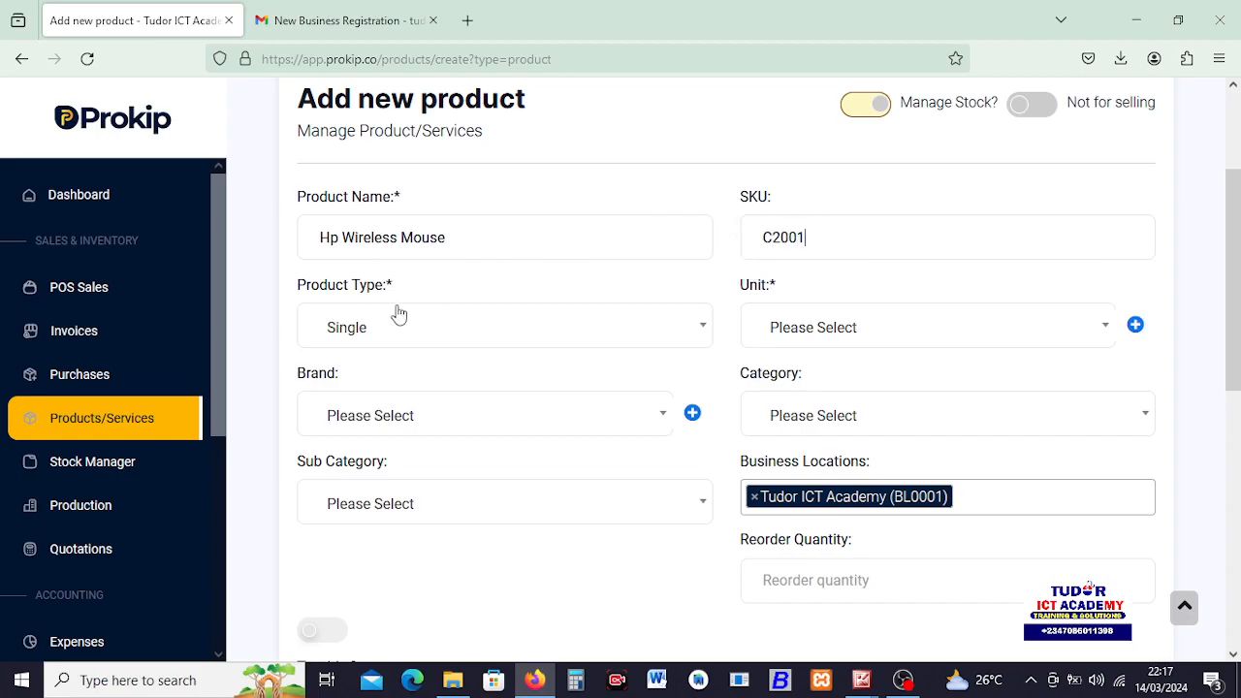
pyautogui.click(827, 331)
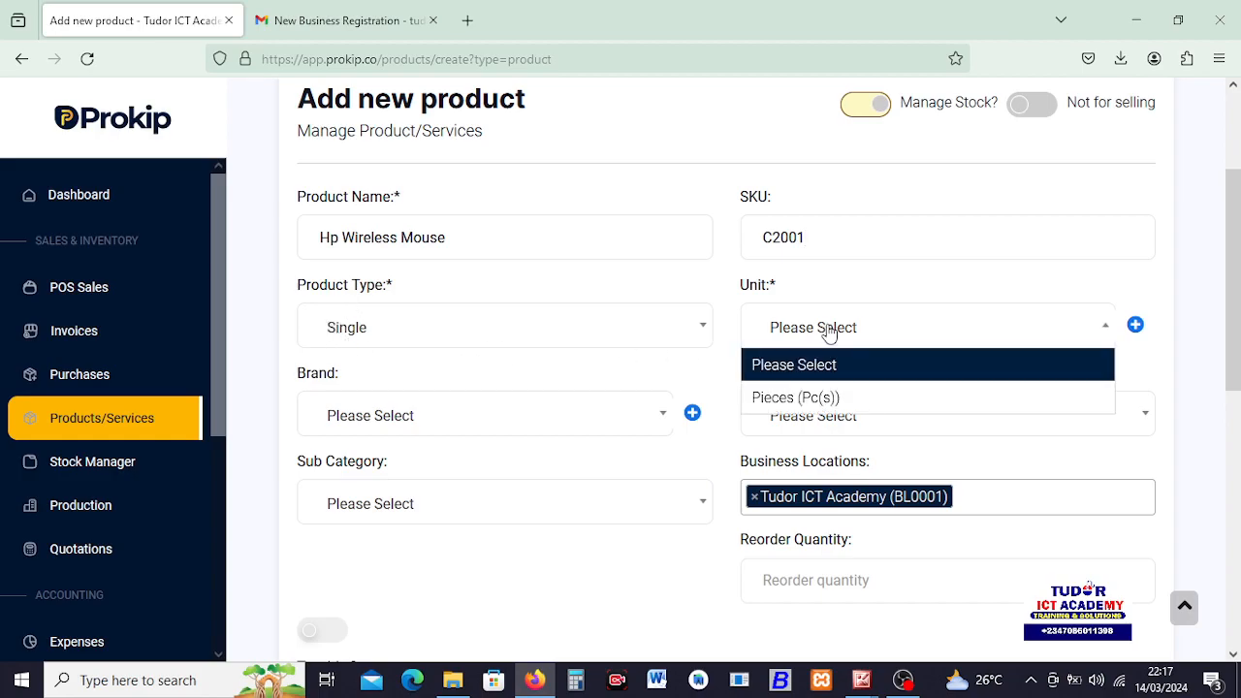
pyautogui.click(831, 398)
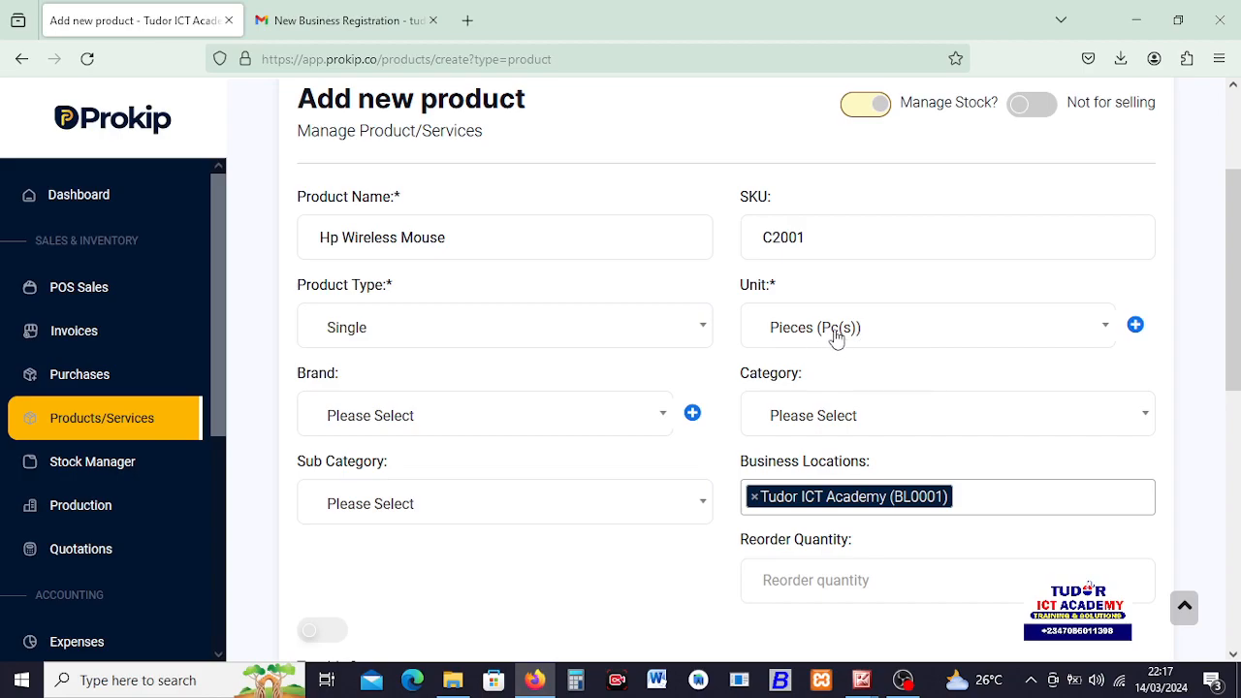
# Set the product's reorder quantity to 3, keeping Tudor ICT Academy (BL0001) as the business location
pyautogui.scroll(-1, 834, 334)
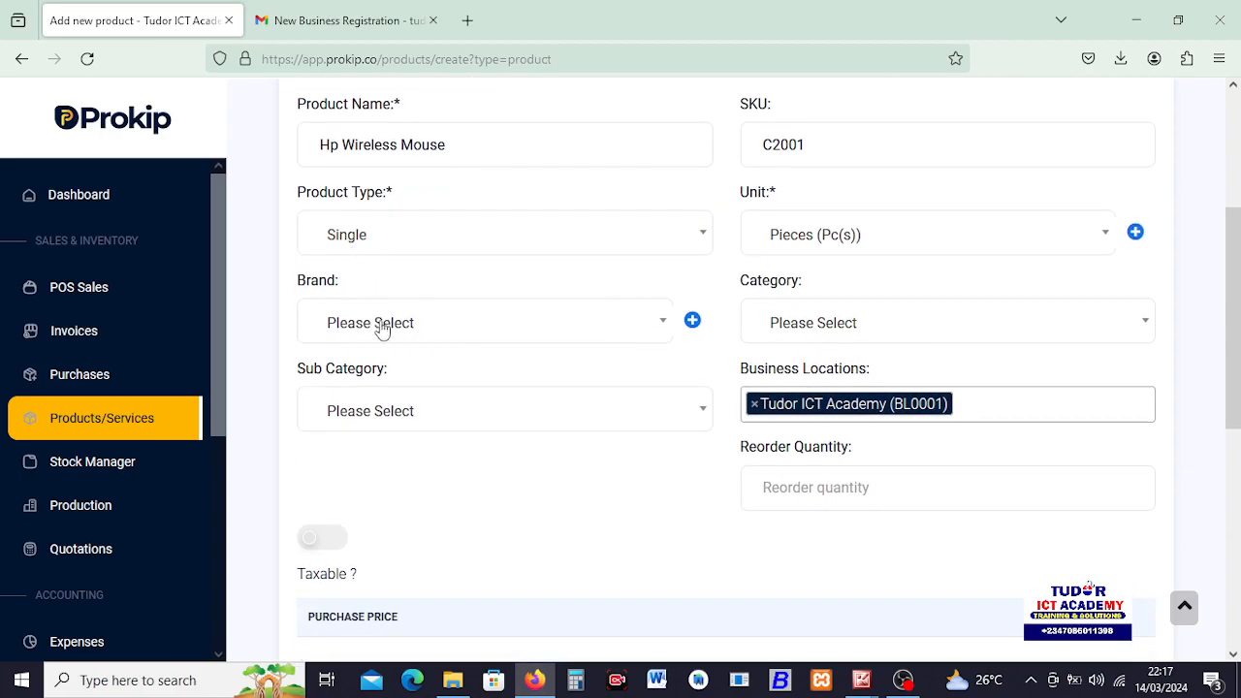
pyautogui.scroll(-2, 562, 408)
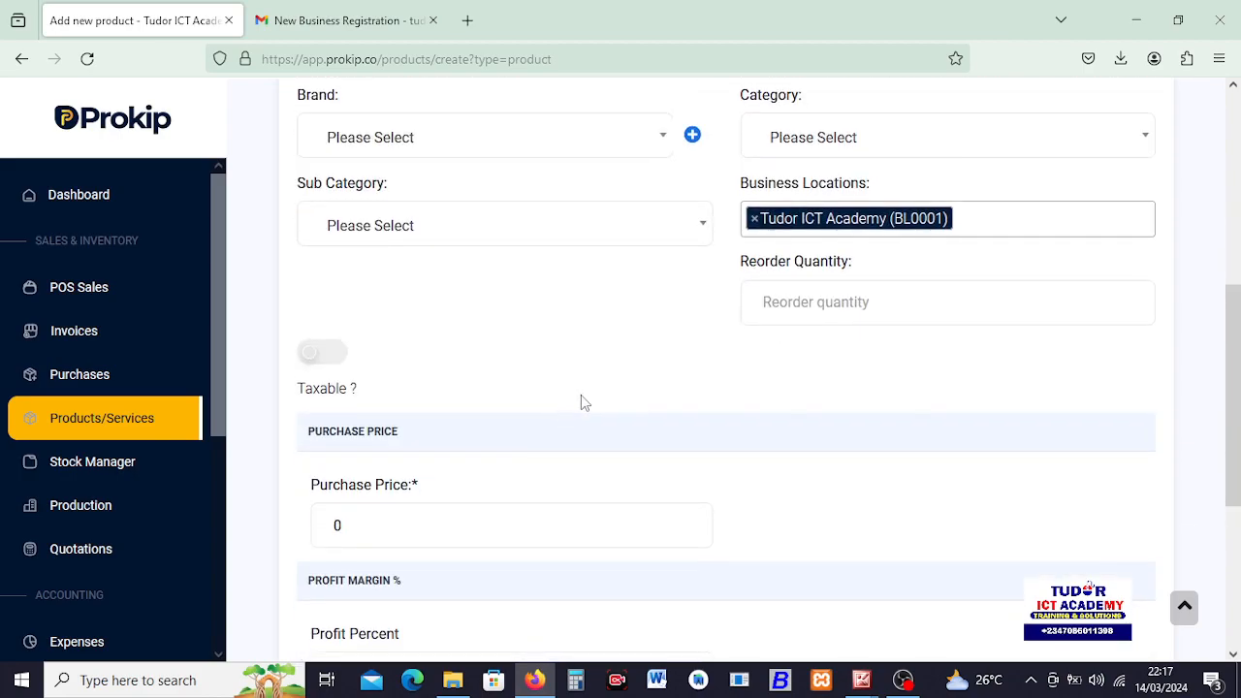
pyautogui.click(981, 219)
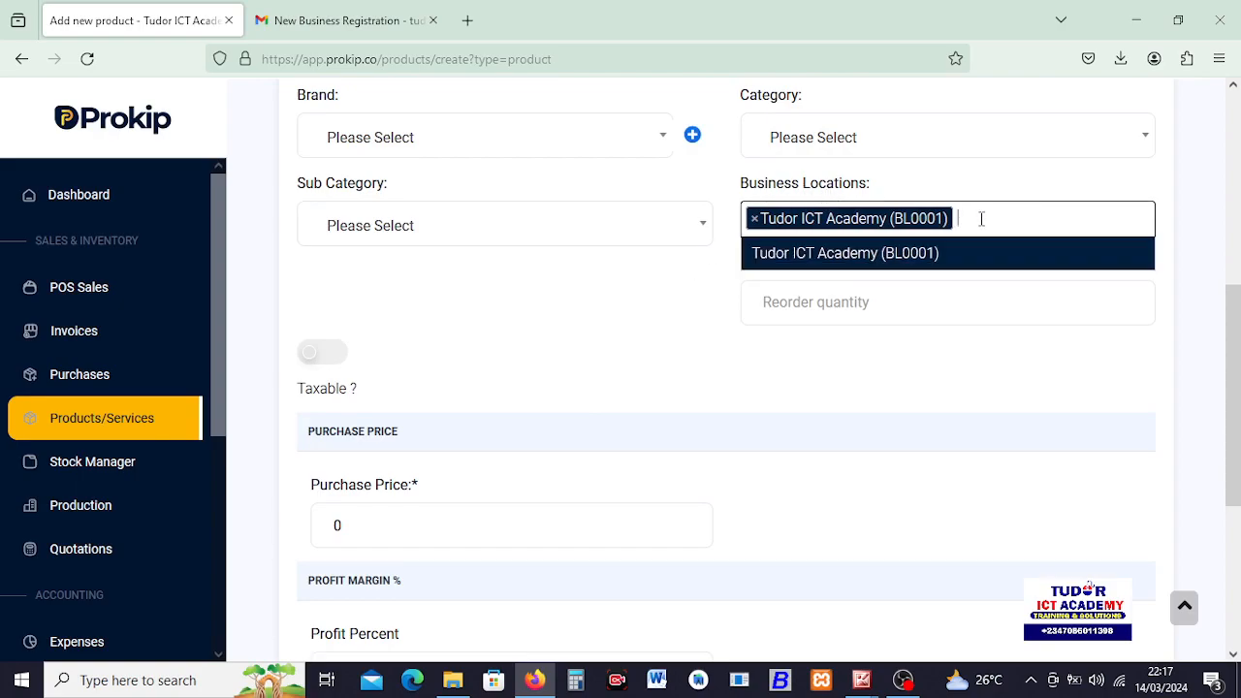
pyautogui.click(982, 219)
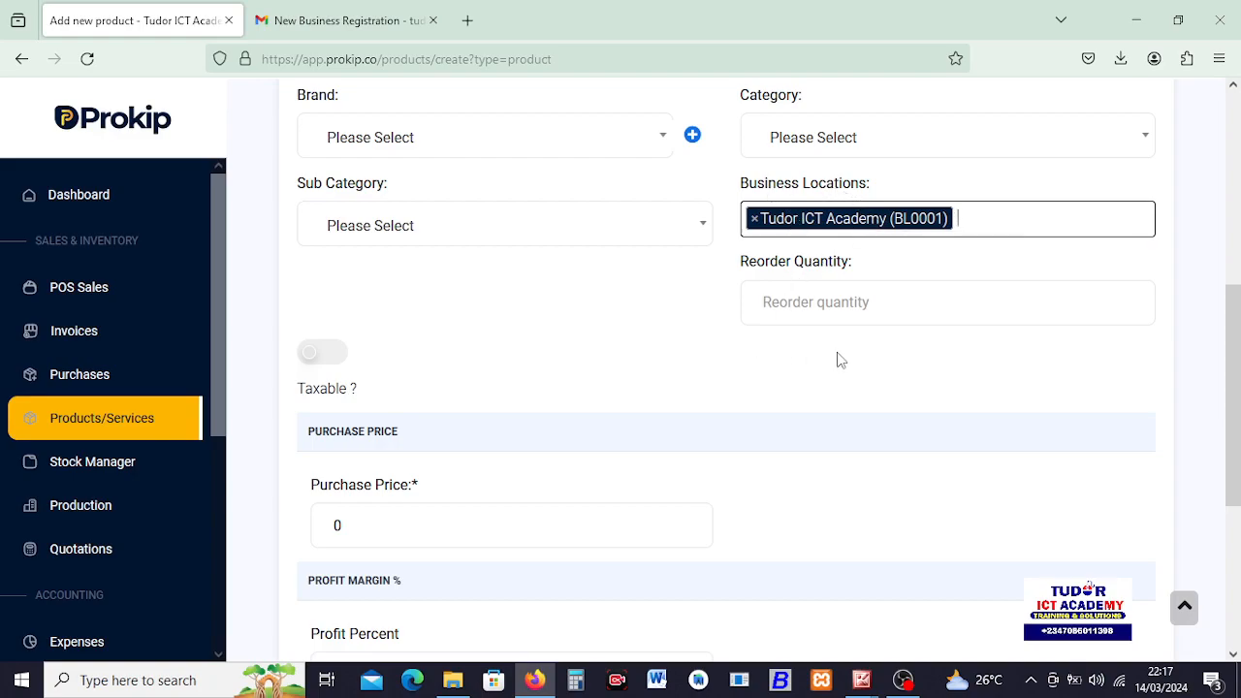
pyautogui.click(835, 302)
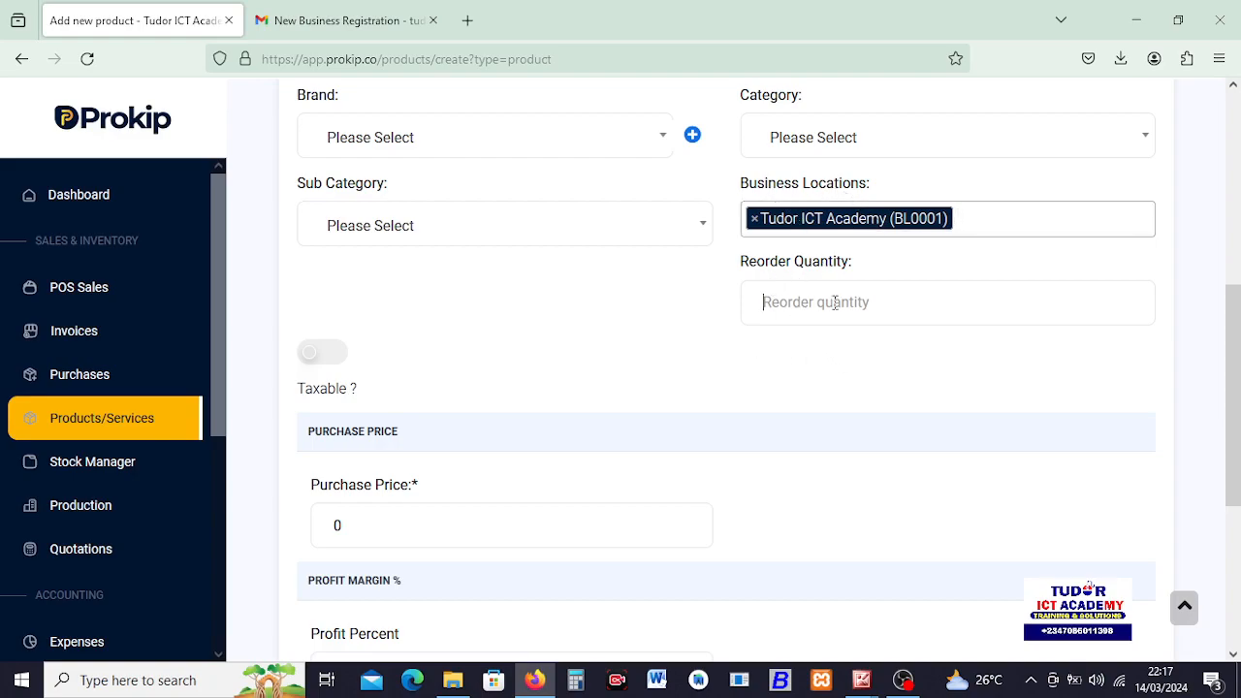
pyautogui.write('5')
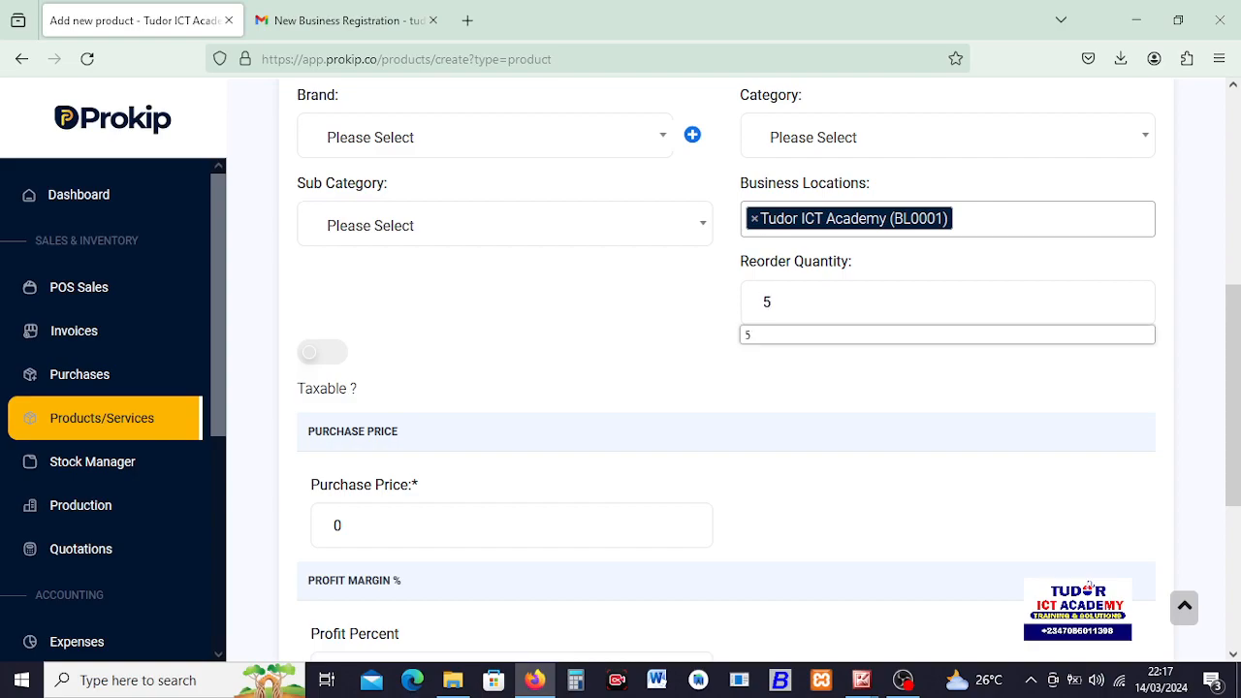
pyautogui.click(801, 346)
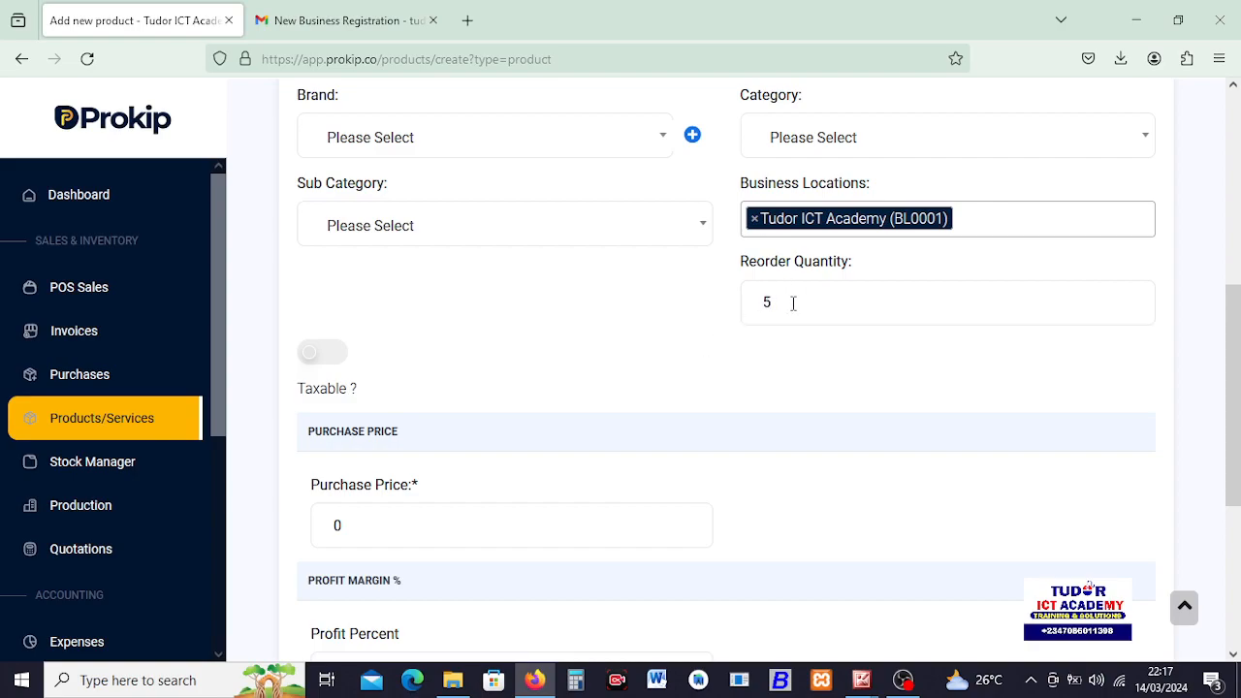
pyautogui.press('BackSpace')
pyautogui.write('3')
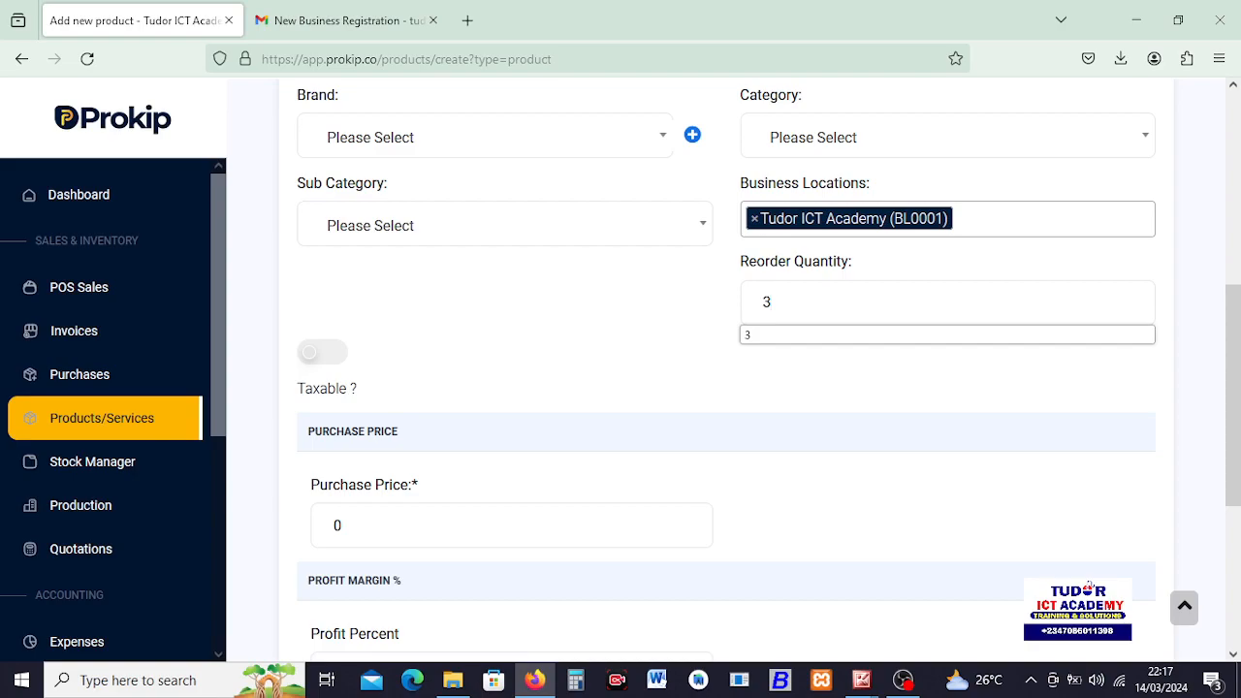
pyautogui.click(766, 345)
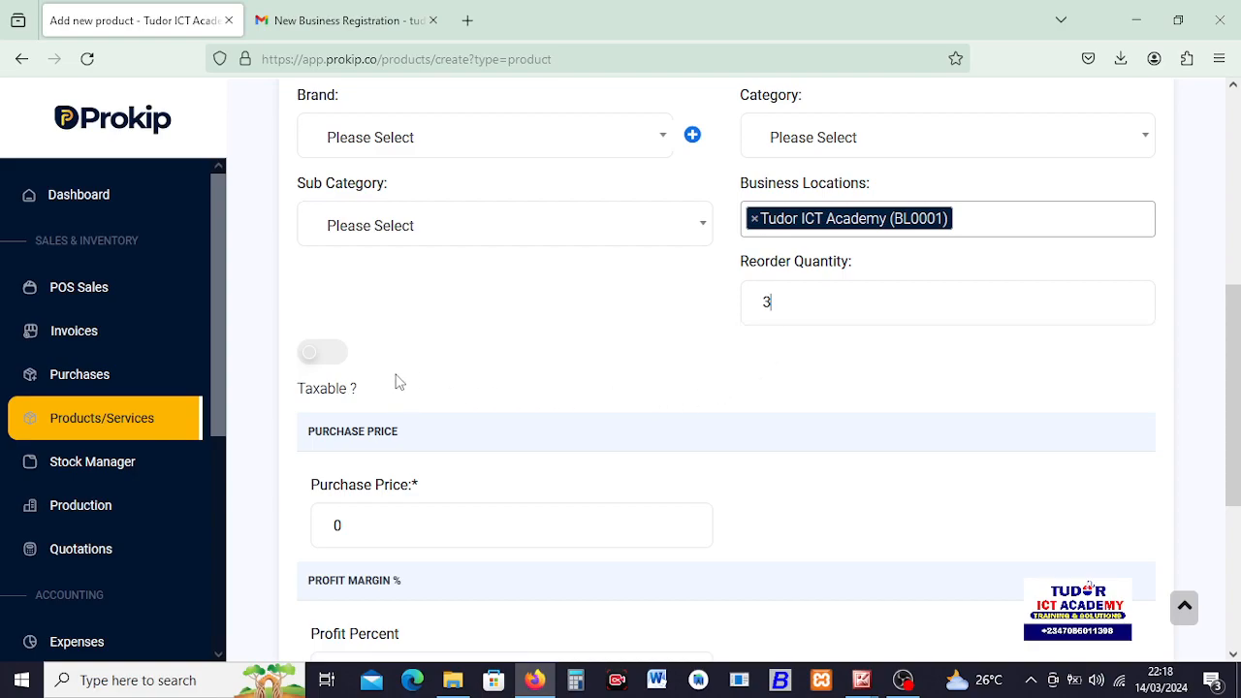
# Set the purchase price of the Hp Wireless Mouse to 5000
pyautogui.scroll(-1, 427, 388)
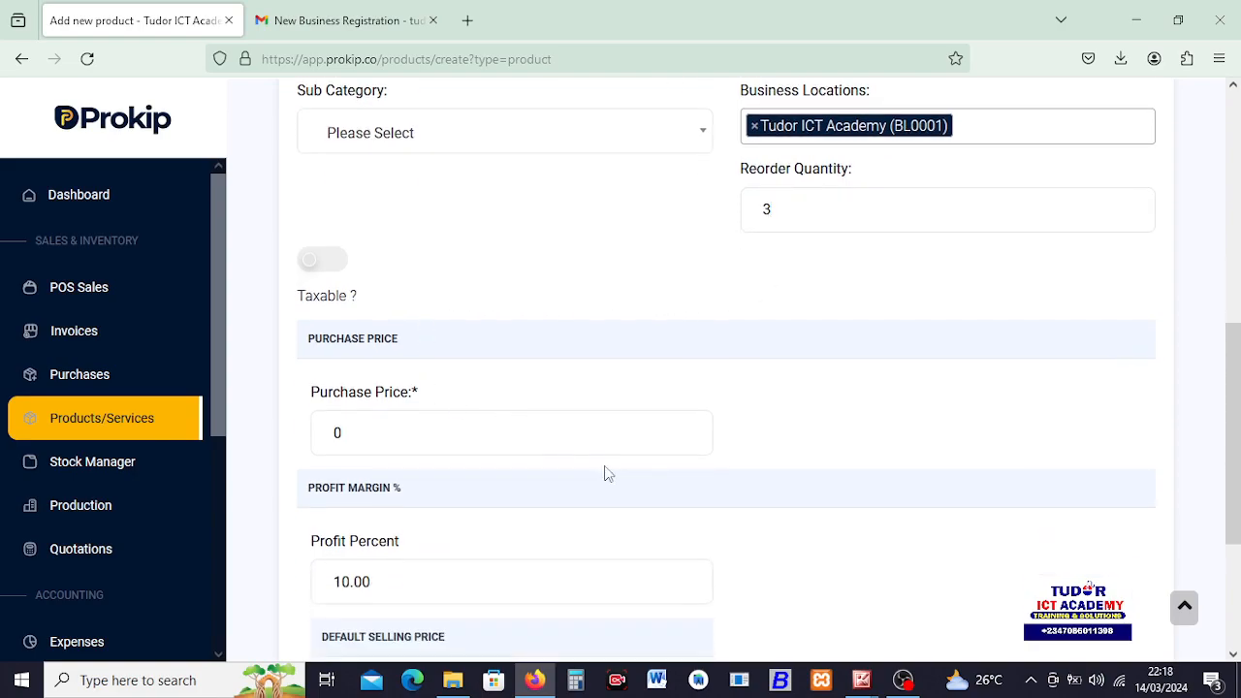
pyautogui.scroll(-1, 608, 473)
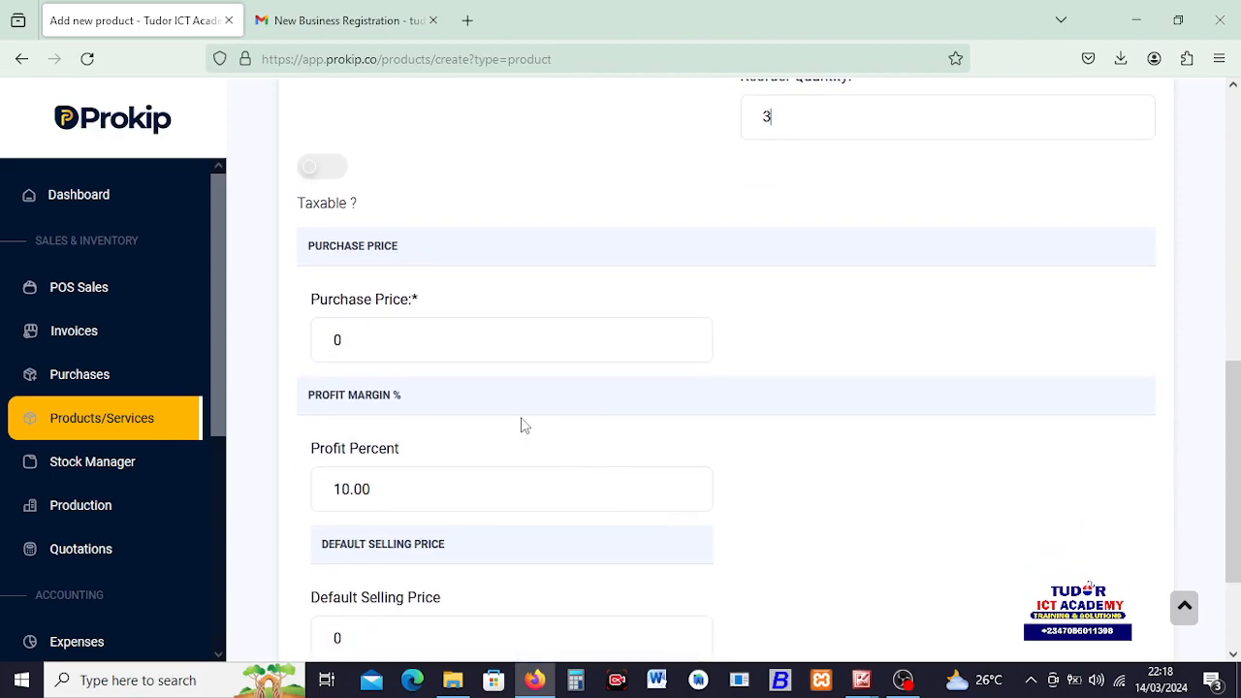
pyautogui.scroll(-1, 514, 420)
pyautogui.moveTo(403, 244); pyautogui.dragTo(253, 243)
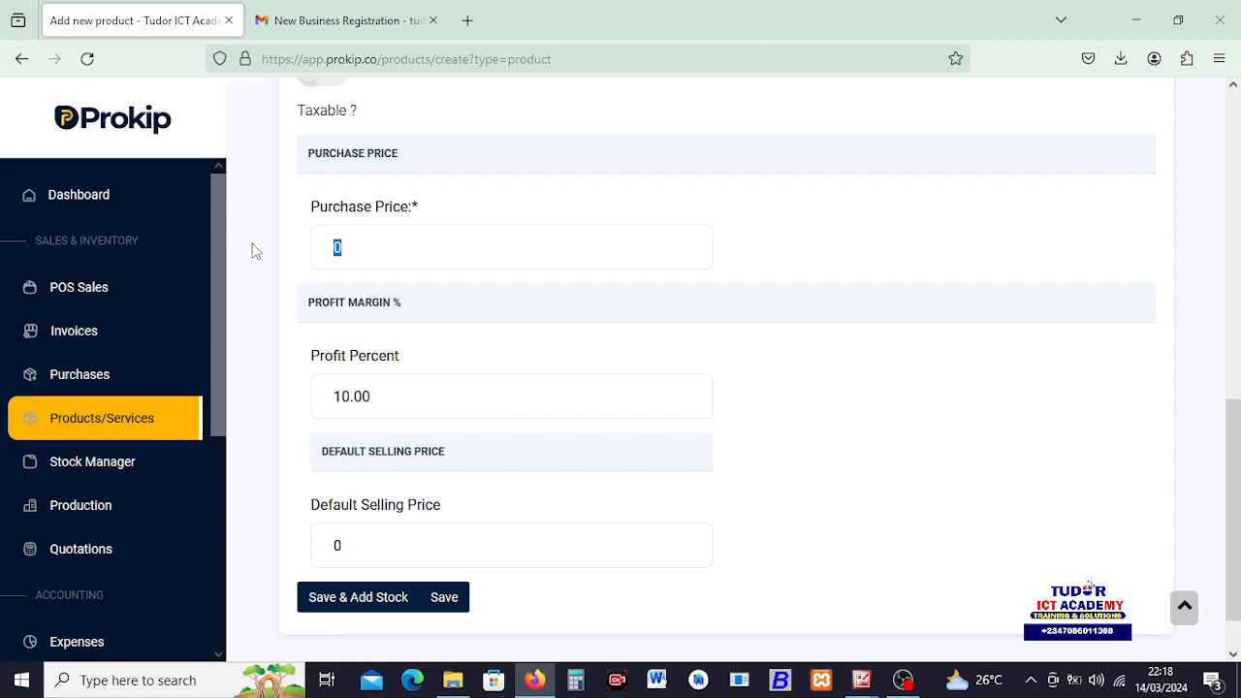
pyautogui.scroll(5, 482, 280)
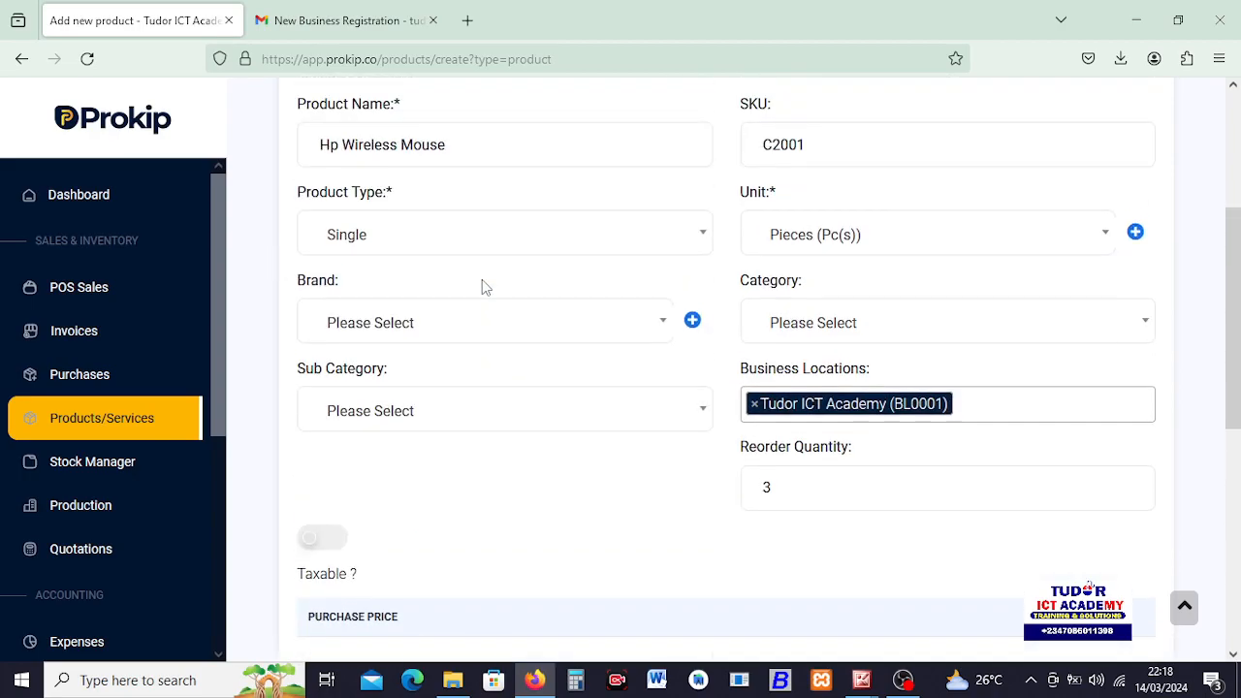
pyautogui.scroll(-5, 482, 287)
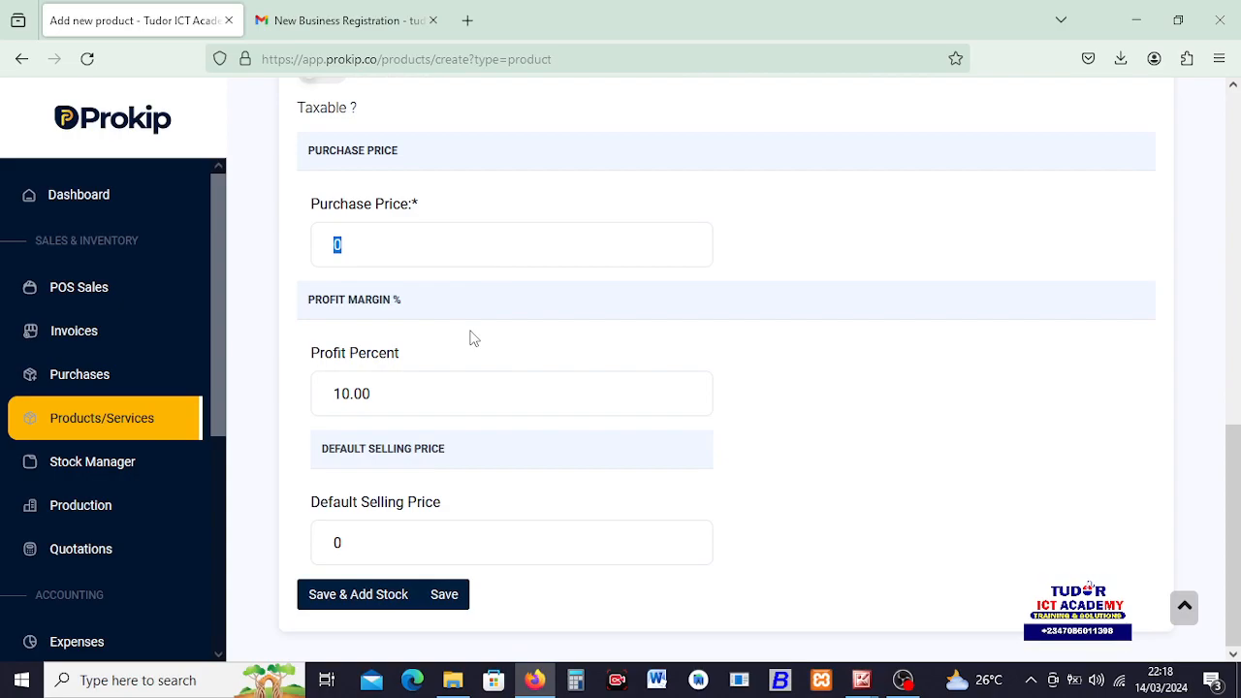
pyautogui.write('5000')
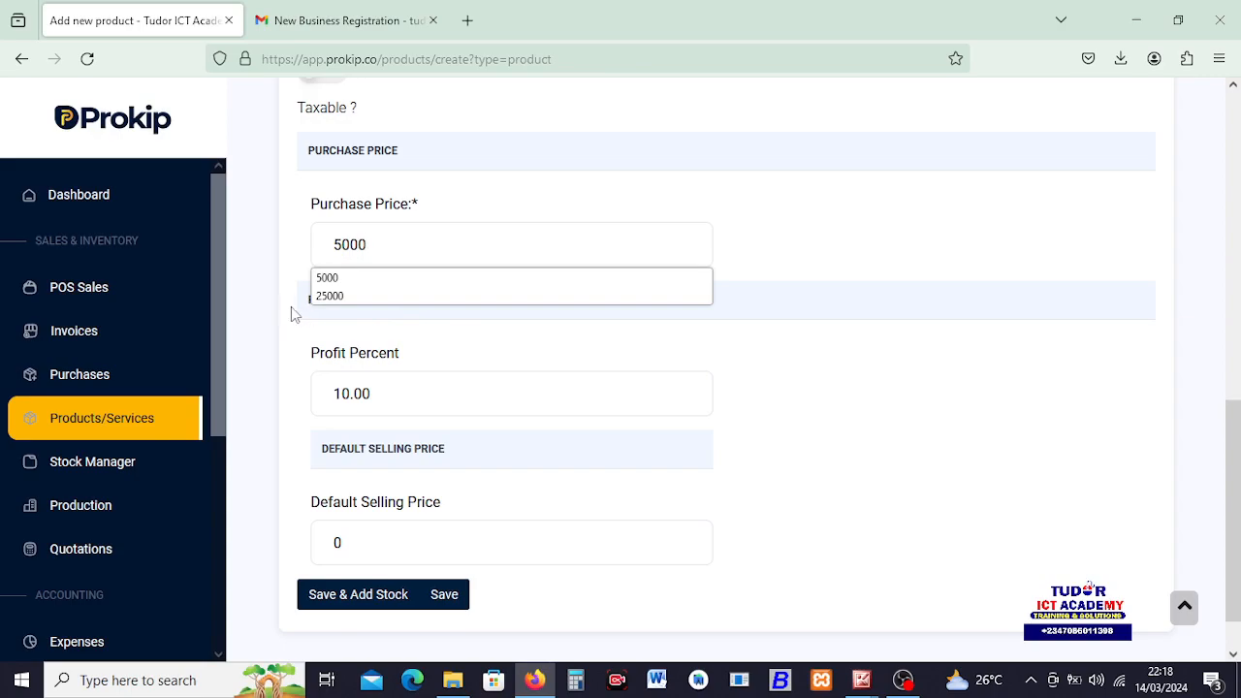
pyautogui.click(333, 280)
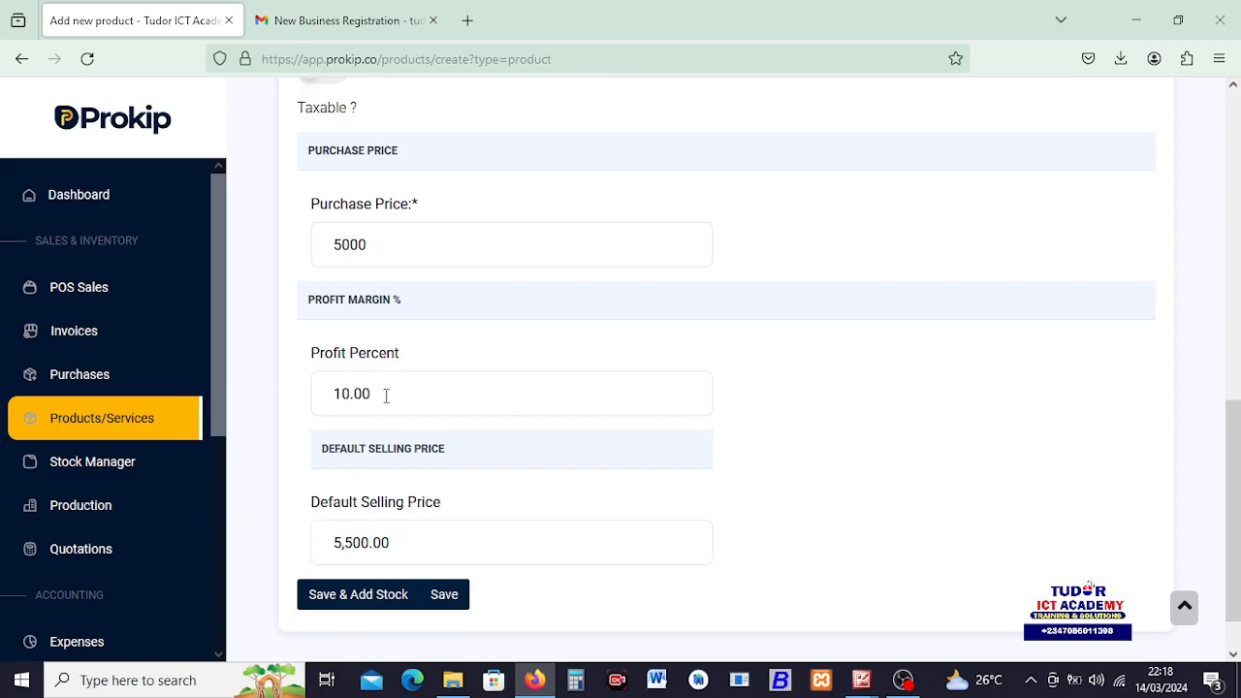
# Try profit percentages of 20 and 25 for the product
pyautogui.moveTo(385, 395); pyautogui.dragTo(308, 395)
pyautogui.write('20')
pyautogui.click(622, 368)
pyautogui.moveTo(364, 397); pyautogui.dragTo(306, 398)
pyautogui.write('25')
pyautogui.click(536, 354)
# Set the profit percent to 22 and save the product, continuing to its opening stock entry
pyautogui.moveTo(376, 396); pyautogui.dragTo(319, 395)
pyautogui.write('22')
pyautogui.click(347, 594)
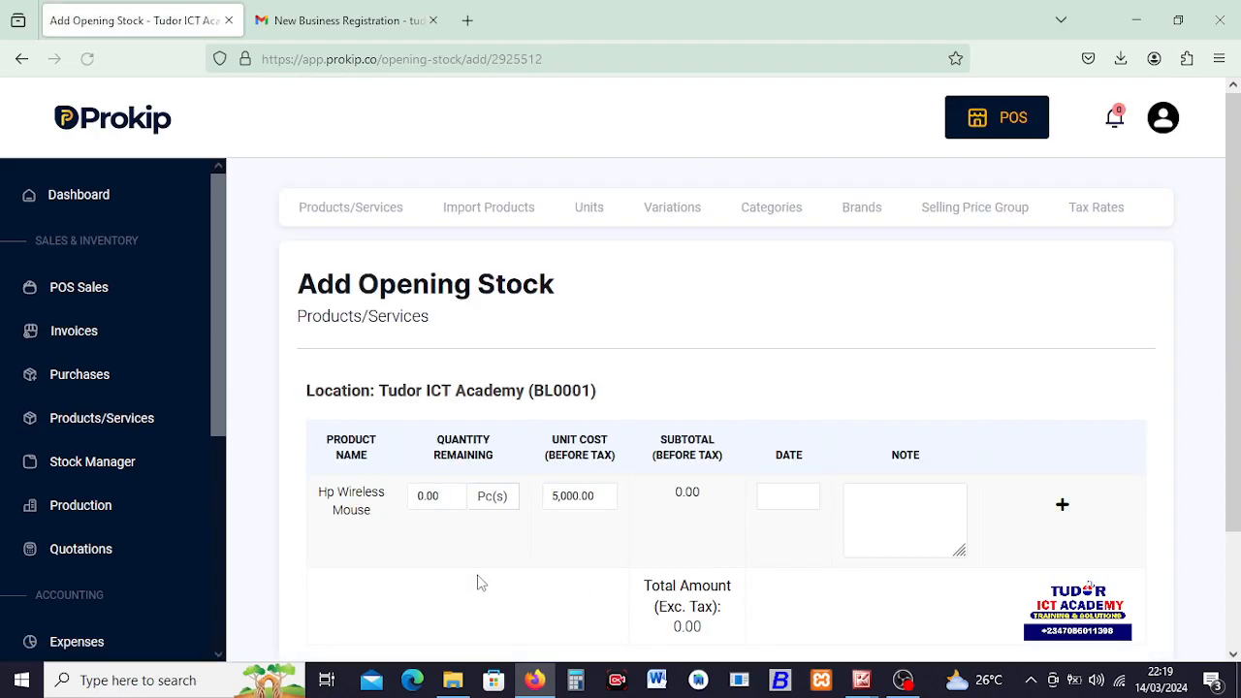
# Set the remaining quantity of the Hp Wireless Mouse to 7 pieces in the opening stock
pyautogui.scroll(-3, 478, 488)
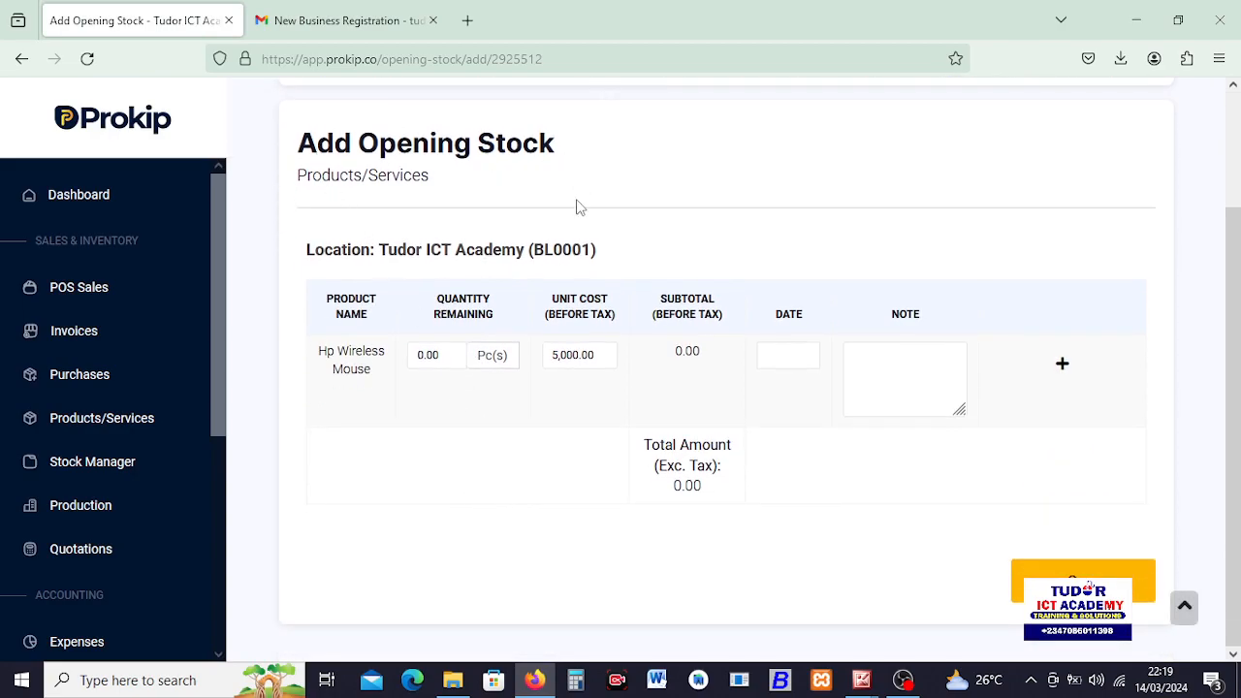
pyautogui.moveTo(459, 354); pyautogui.dragTo(361, 356)
pyautogui.write('7')
pyautogui.click(538, 418)
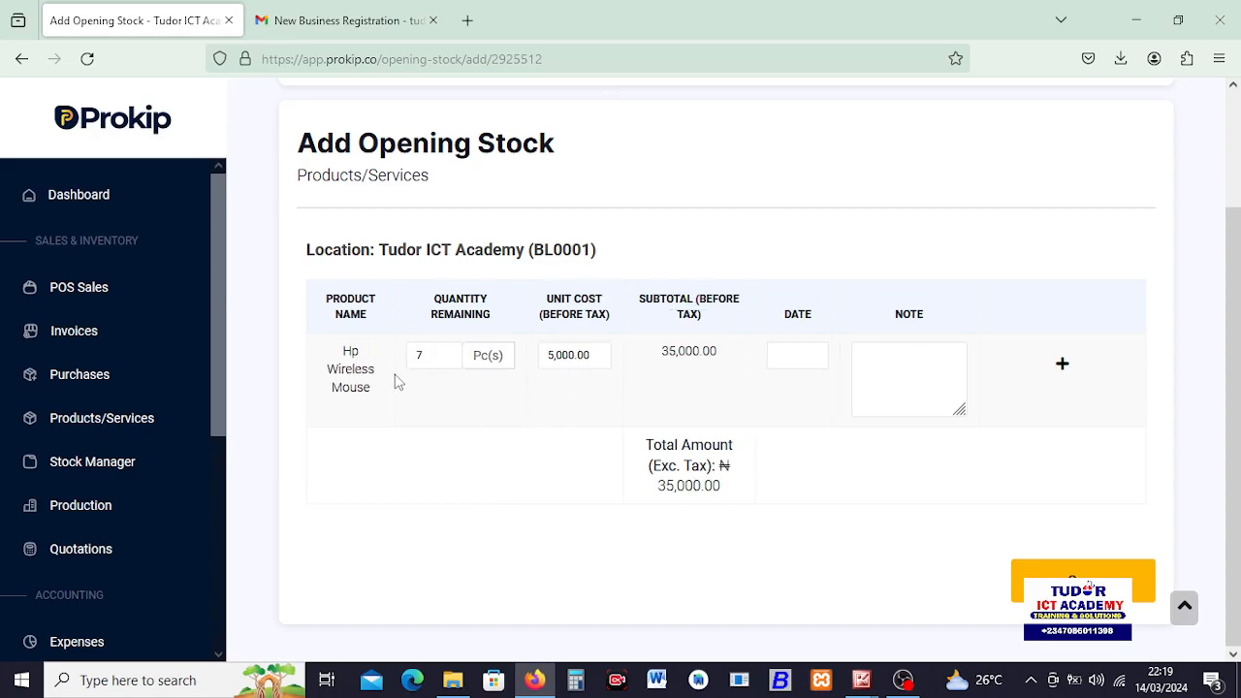
# Date the opening stock entry March 4, 2024 and save it
pyautogui.click(794, 354)
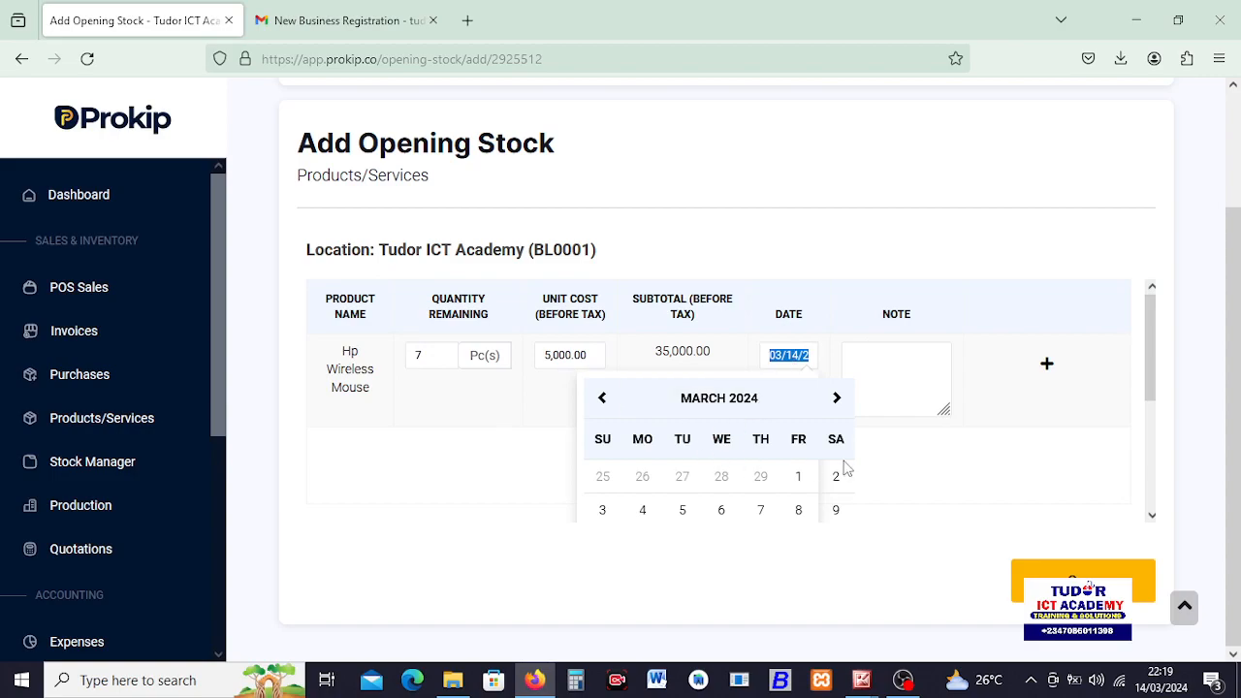
pyautogui.click(644, 514)
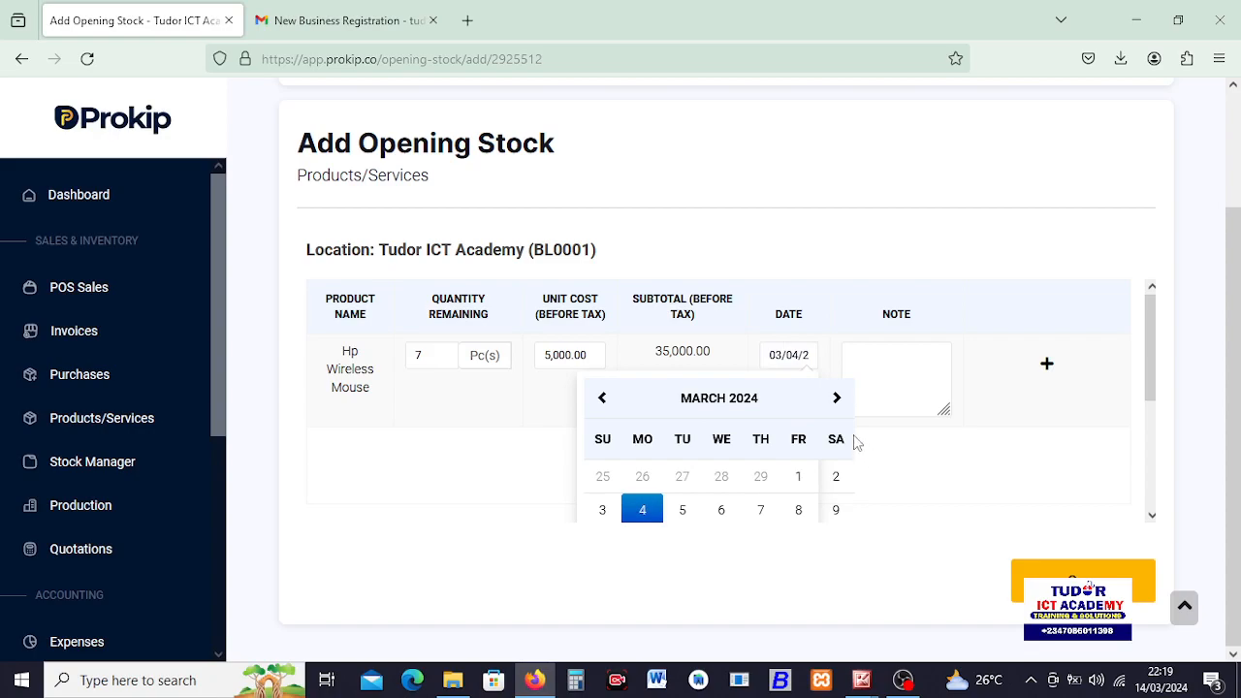
pyautogui.click(906, 535)
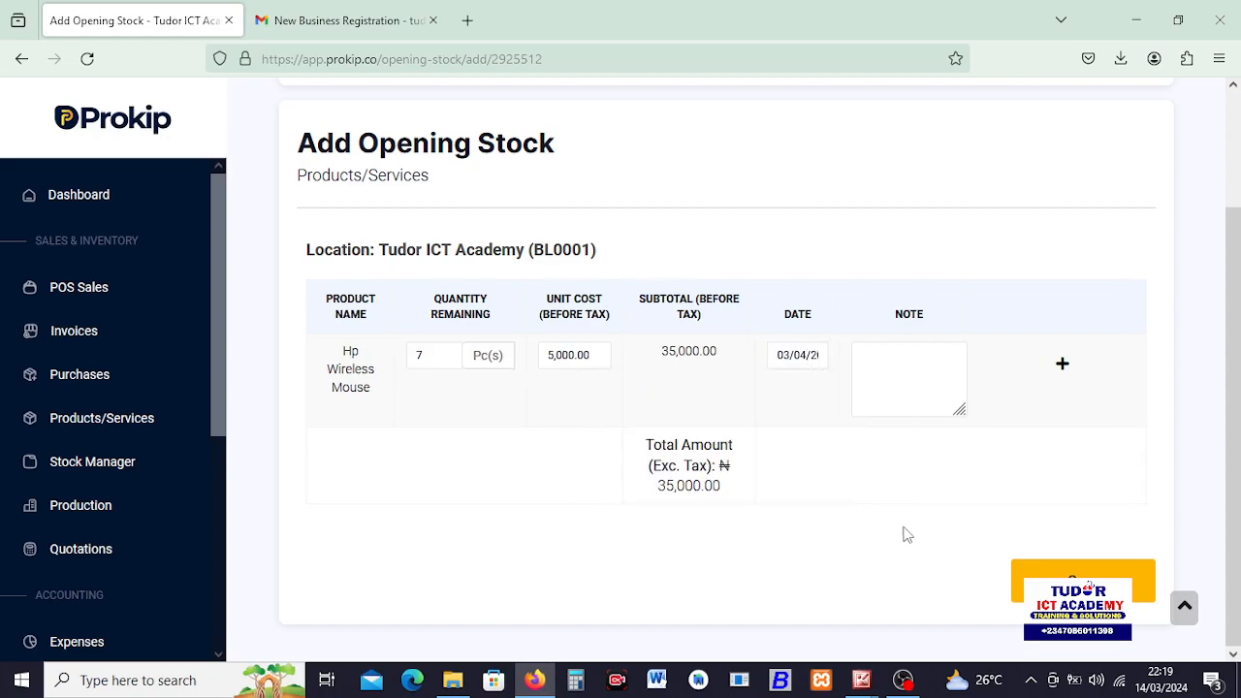
pyautogui.click(1090, 585)
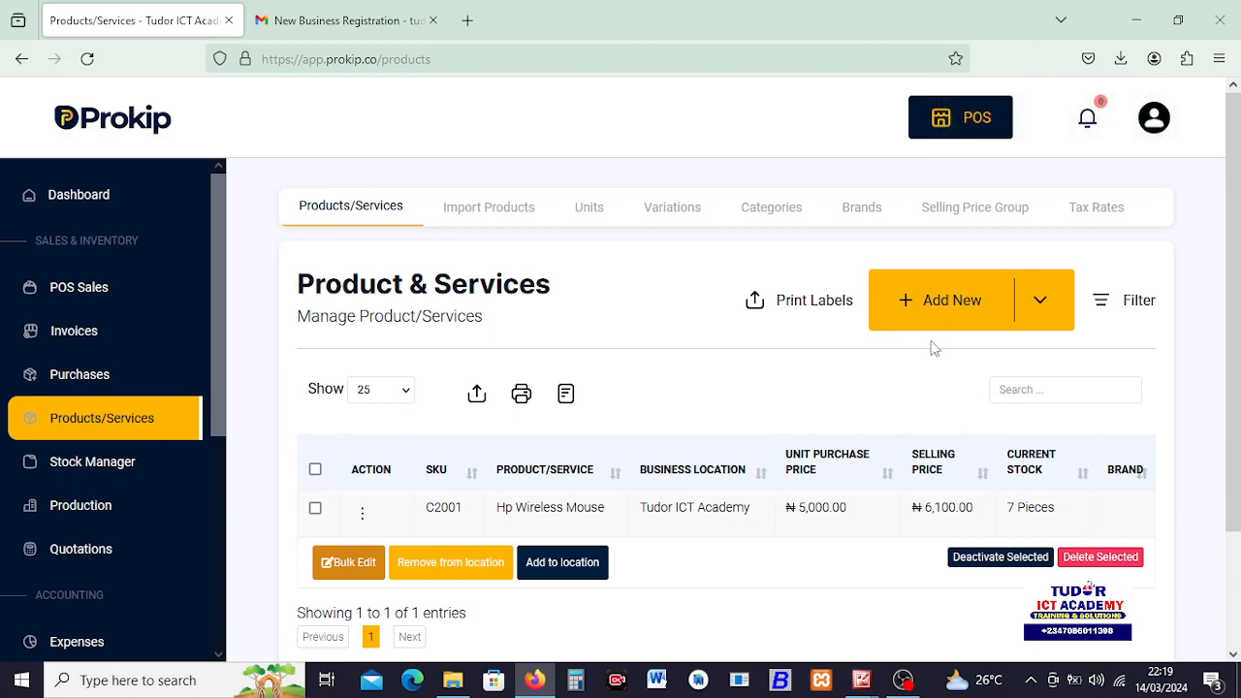
# Start a new product named Dell Keyboard with the SKU C2002
pyautogui.click(936, 306)
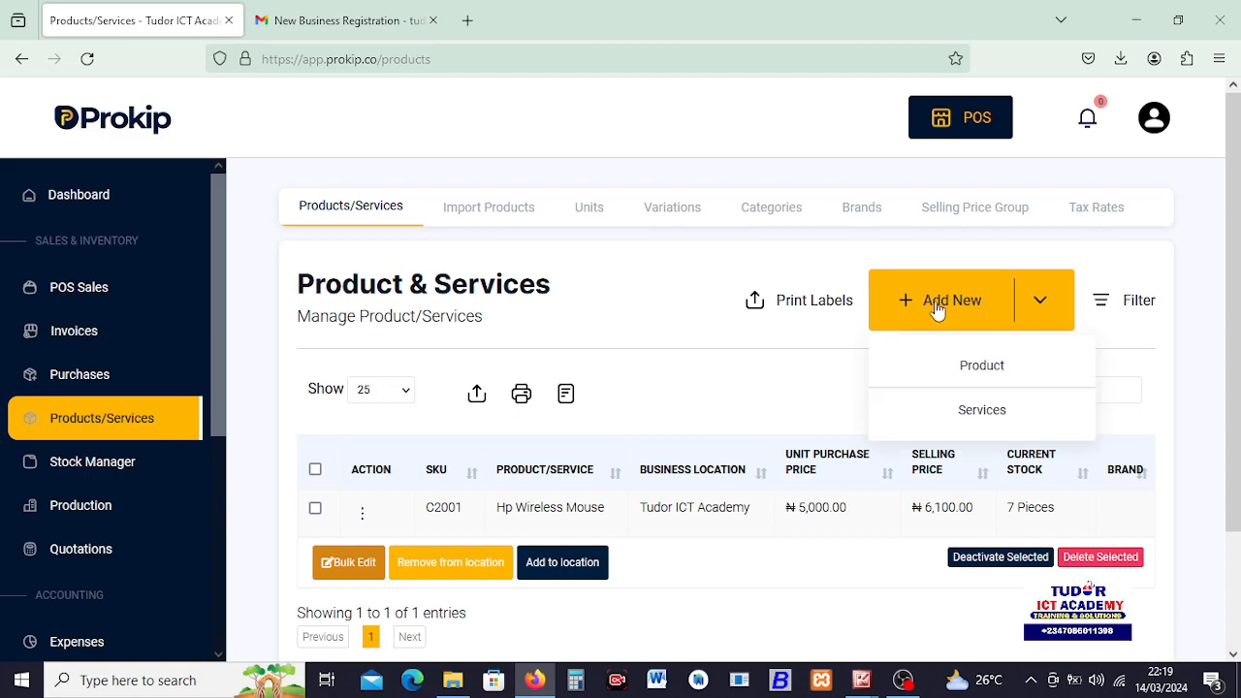
pyautogui.click(991, 369)
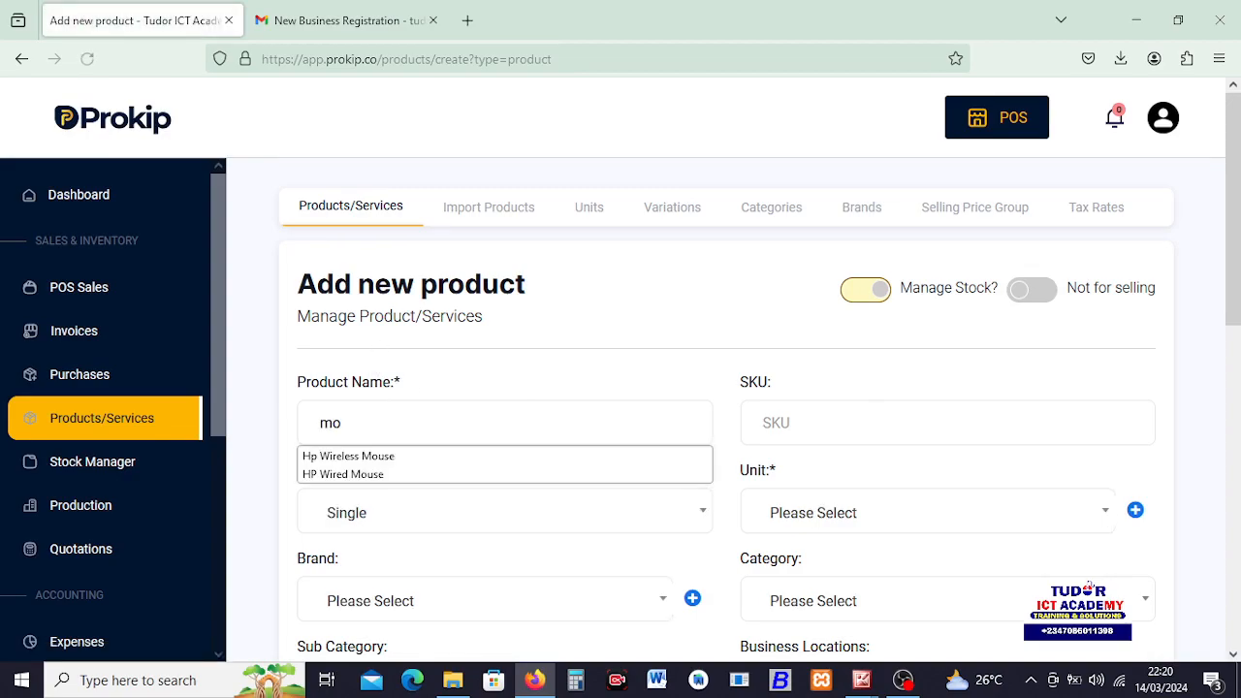
pyautogui.moveTo(355, 423); pyautogui.dragTo(273, 427)
pyautogui.write('Key')
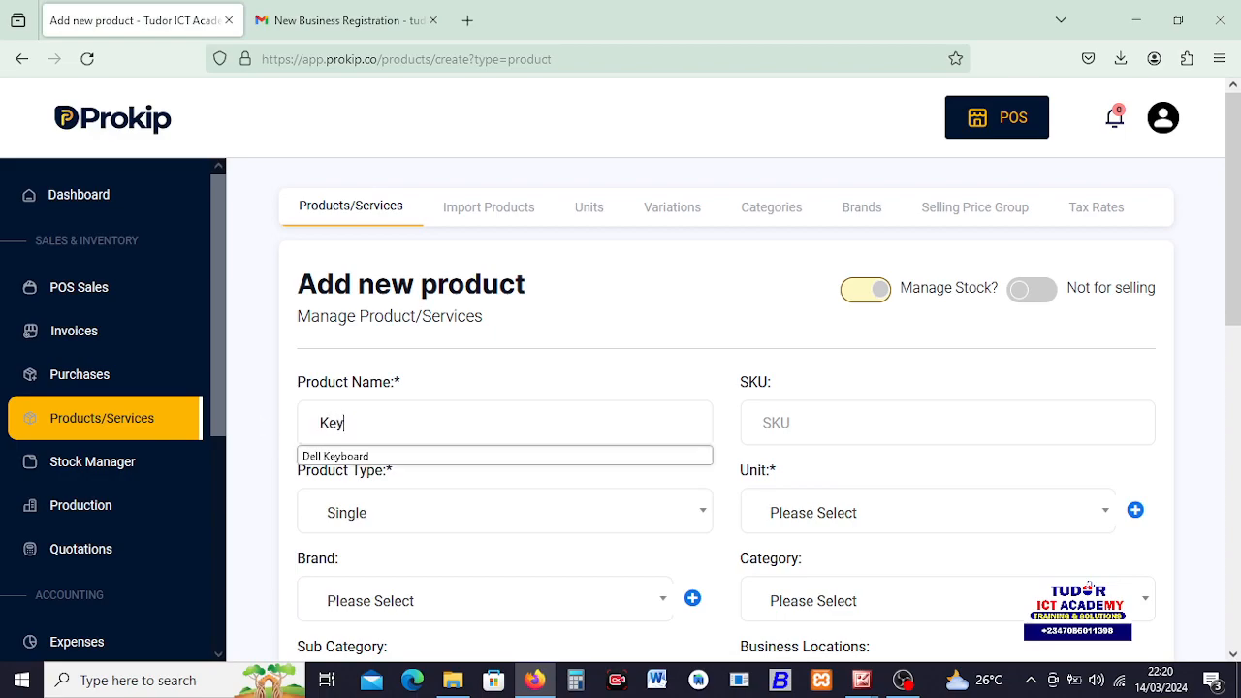
pyautogui.click(335, 455)
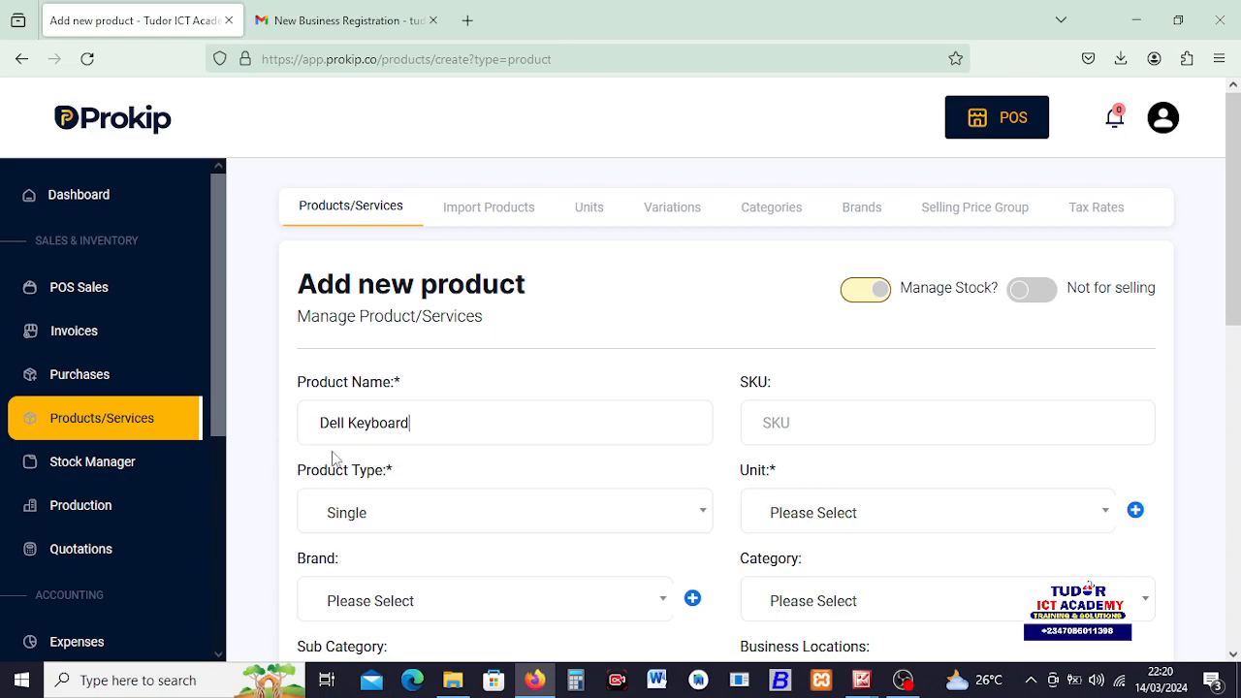
pyautogui.click(801, 431)
pyautogui.write('C2002')
# Set the keyboard's unit to Pieces (Pc(s)) and its reorder quantity to 5
pyautogui.scroll(-2, 640, 476)
pyautogui.click(821, 325)
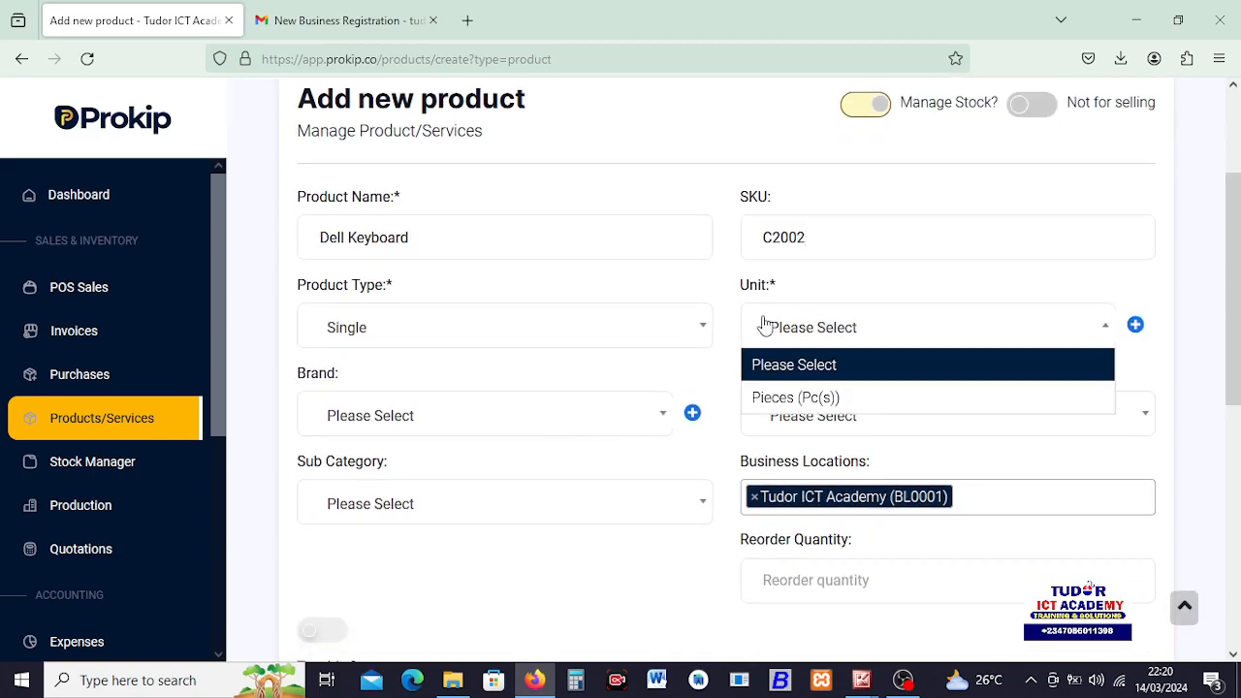
pyautogui.click(853, 335)
pyautogui.click(853, 334)
pyautogui.click(811, 396)
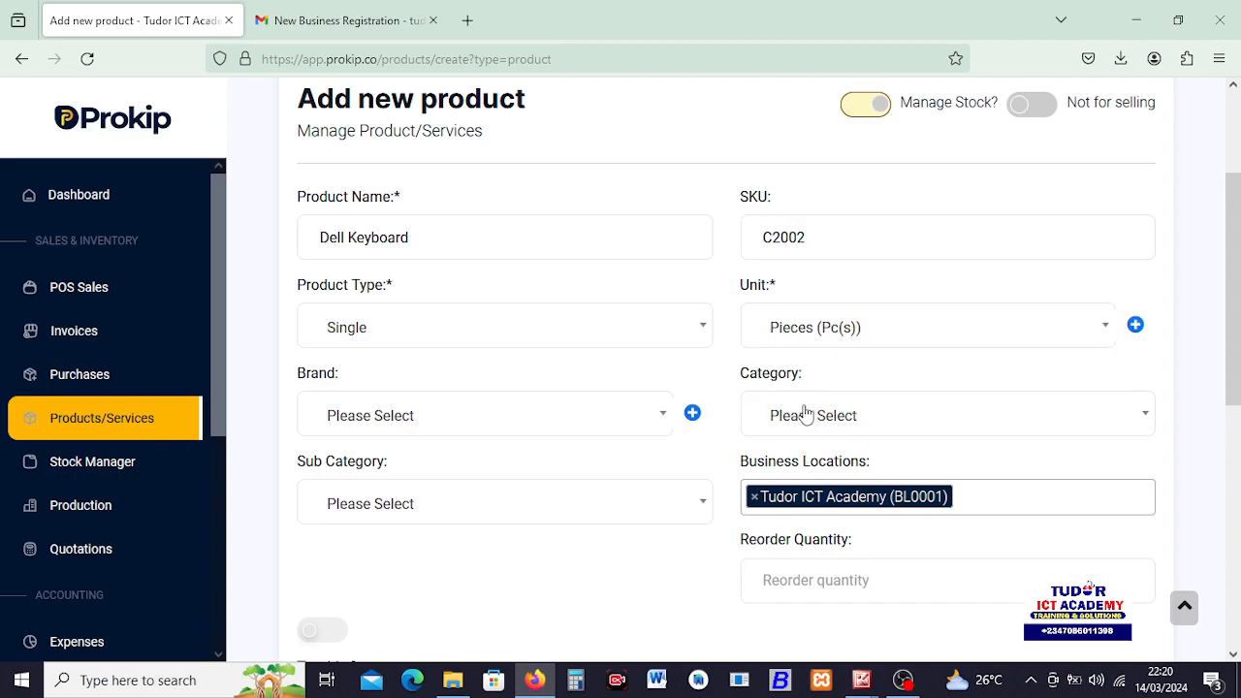
pyautogui.scroll(-2, 601, 442)
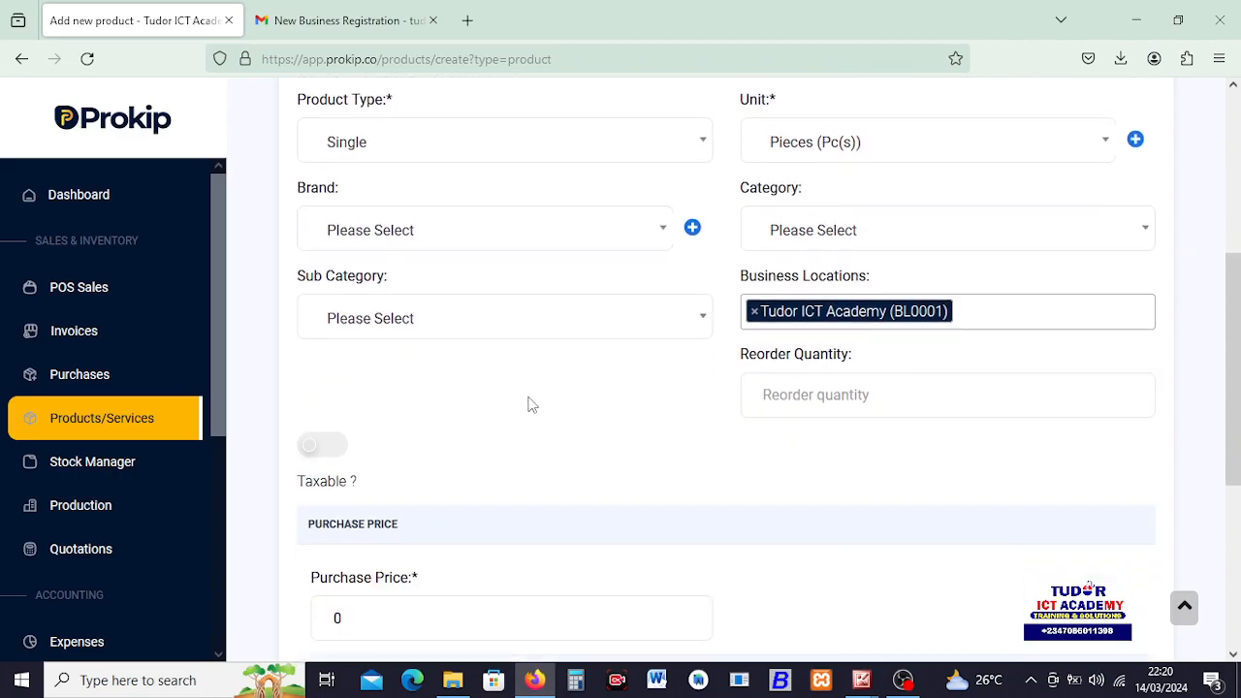
pyautogui.click(799, 398)
pyautogui.write('5')
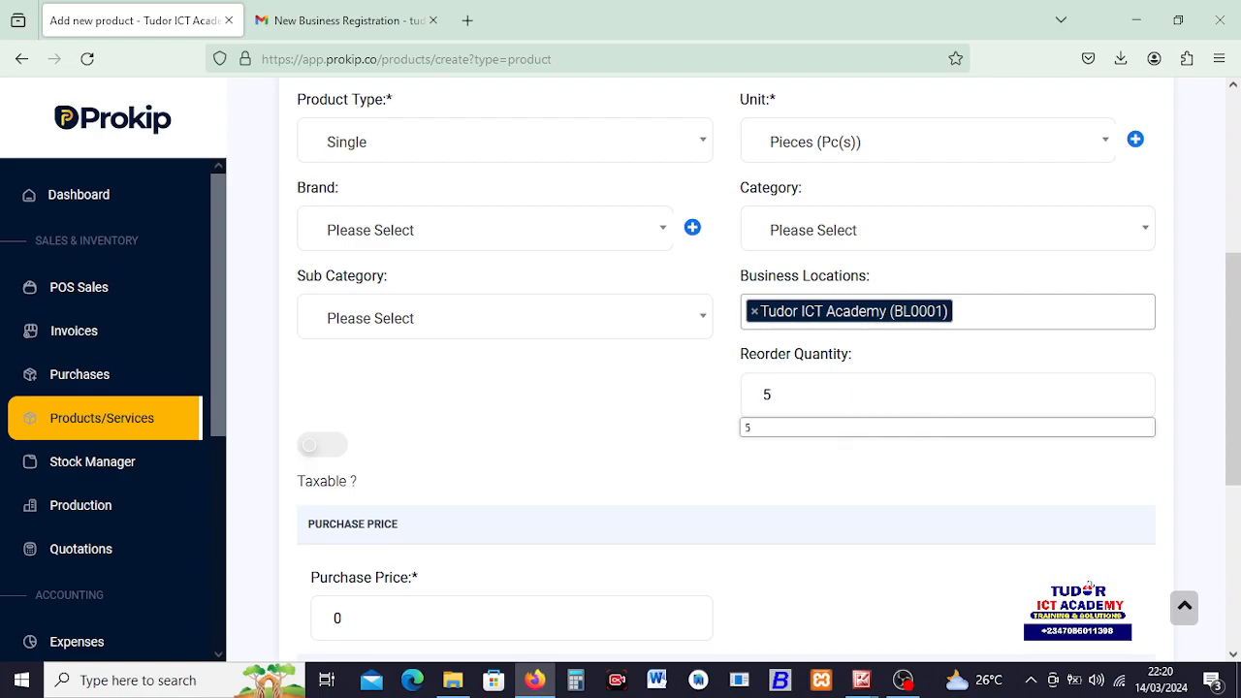
pyautogui.click(804, 436)
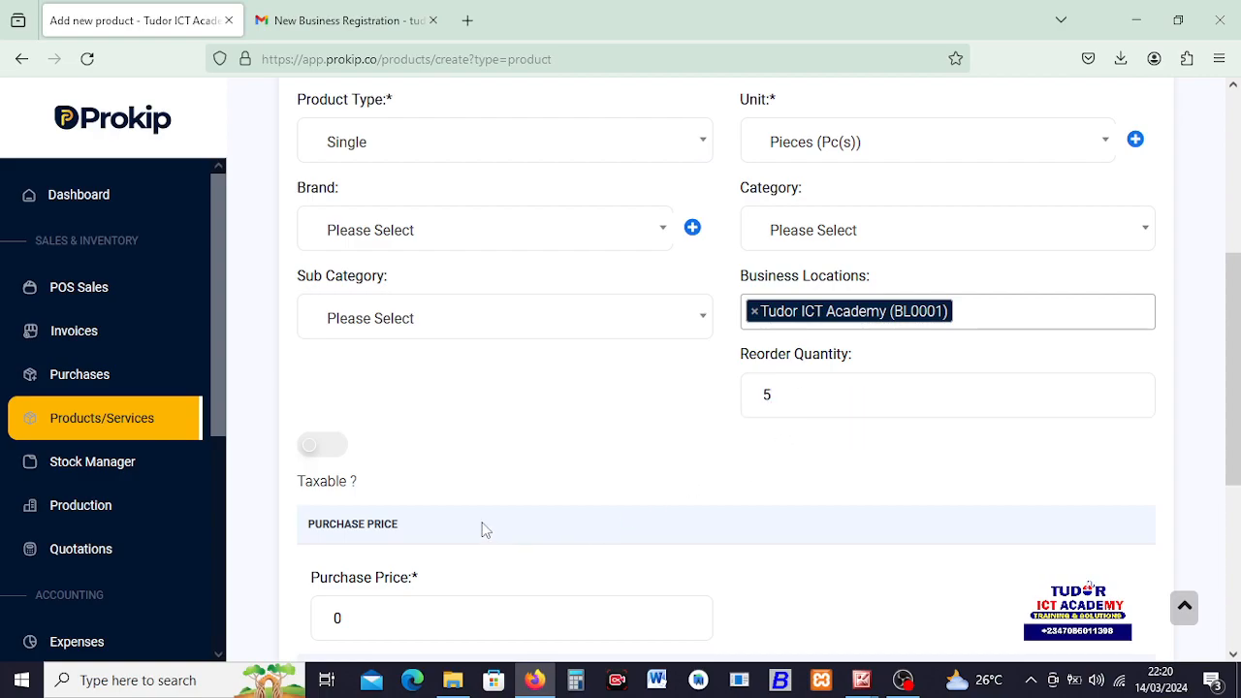
# Set the purchase price of the Dell Keyboard to 8500
pyautogui.scroll(-4, 482, 529)
pyautogui.click(361, 233)
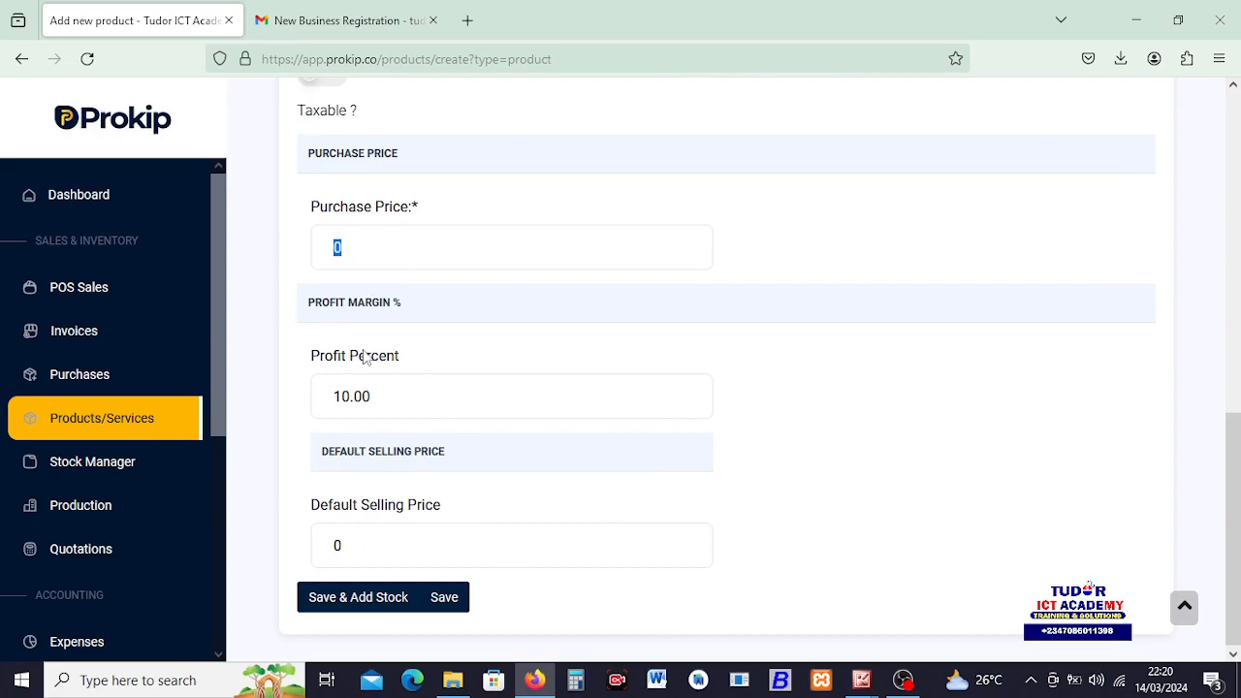
pyautogui.write('8500')
pyautogui.click(297, 305)
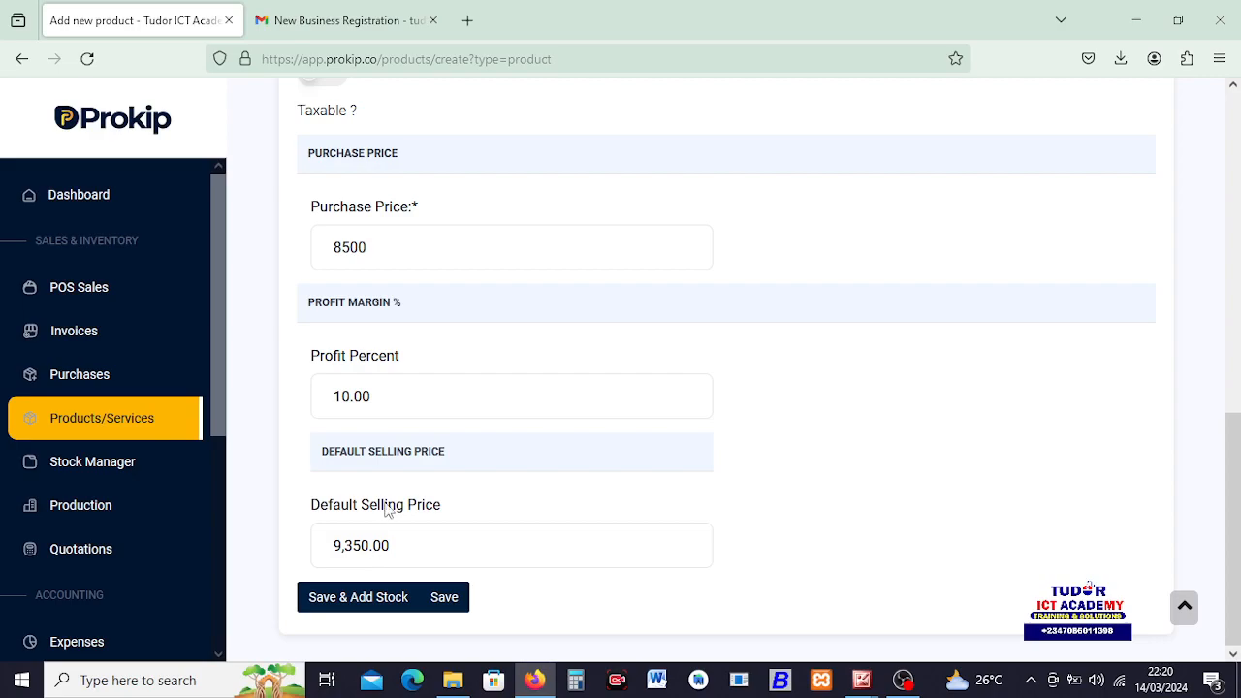
# Try a profit percentage of 15 for the Dell Keyboard
pyautogui.moveTo(402, 401); pyautogui.dragTo(300, 398)
pyautogui.write('15')
pyautogui.click(301, 394)
# Set the profit percent to 20 and save the keyboard, continuing to its opening stock entry
pyautogui.moveTo(371, 395); pyautogui.dragTo(323, 397)
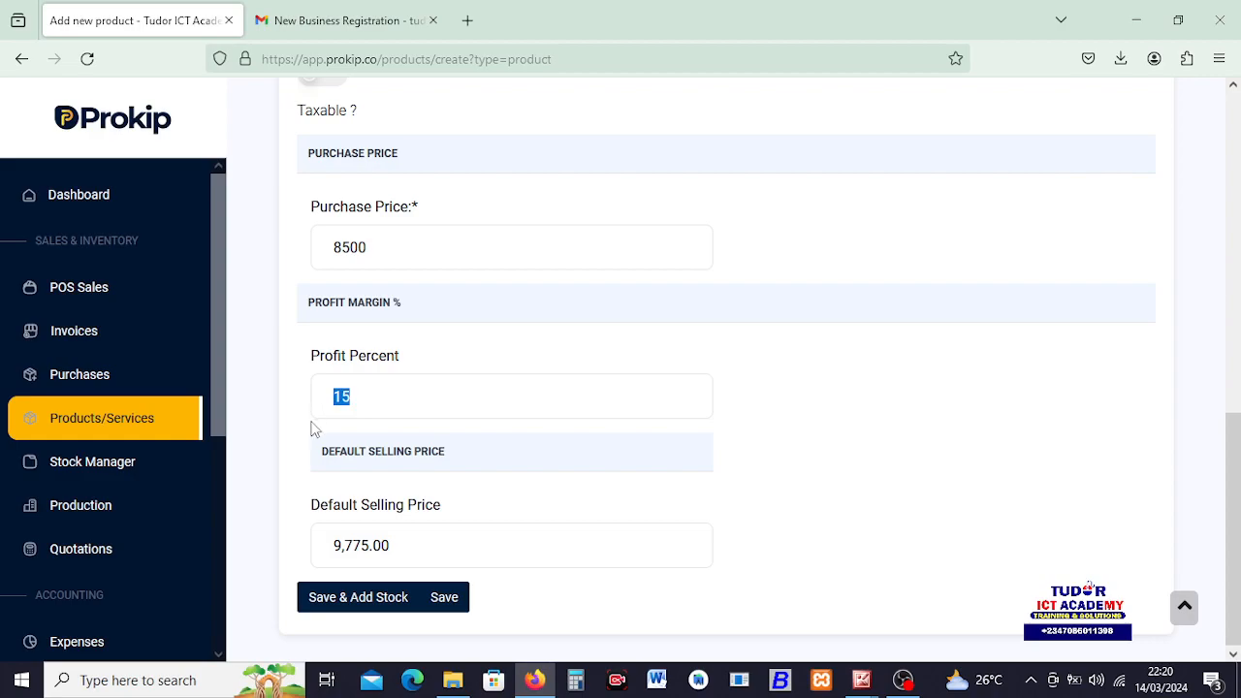
pyautogui.write('20')
pyautogui.click(309, 404)
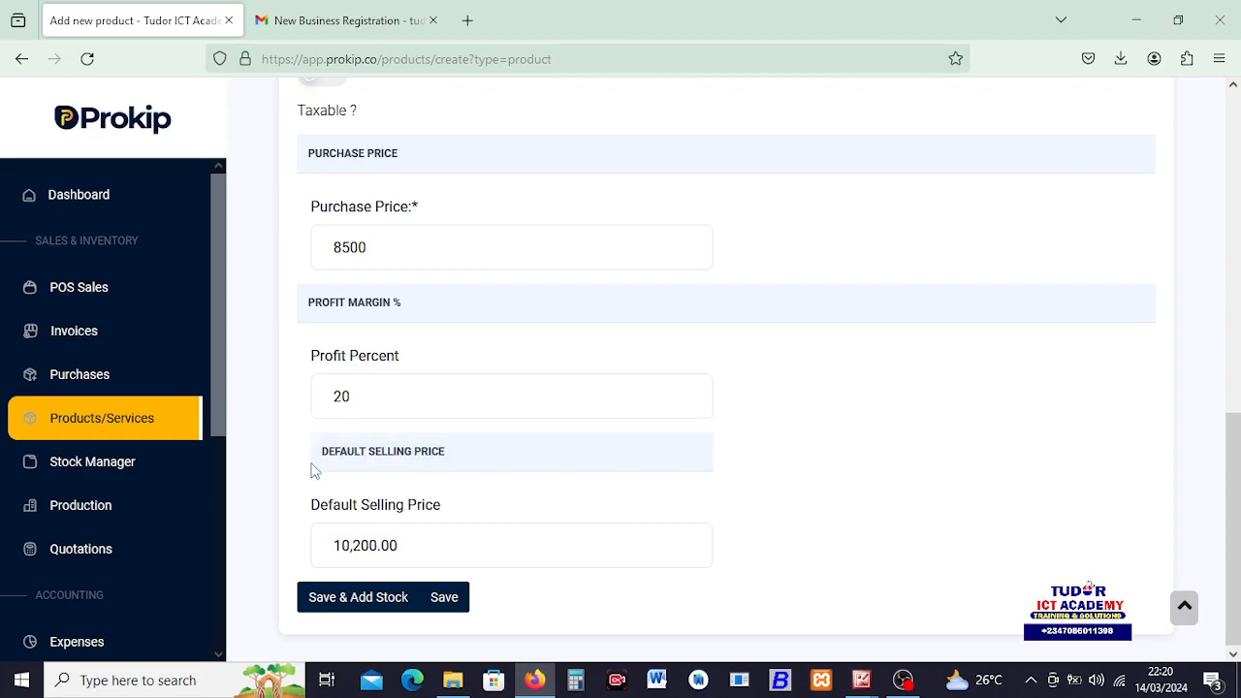
pyautogui.click(353, 601)
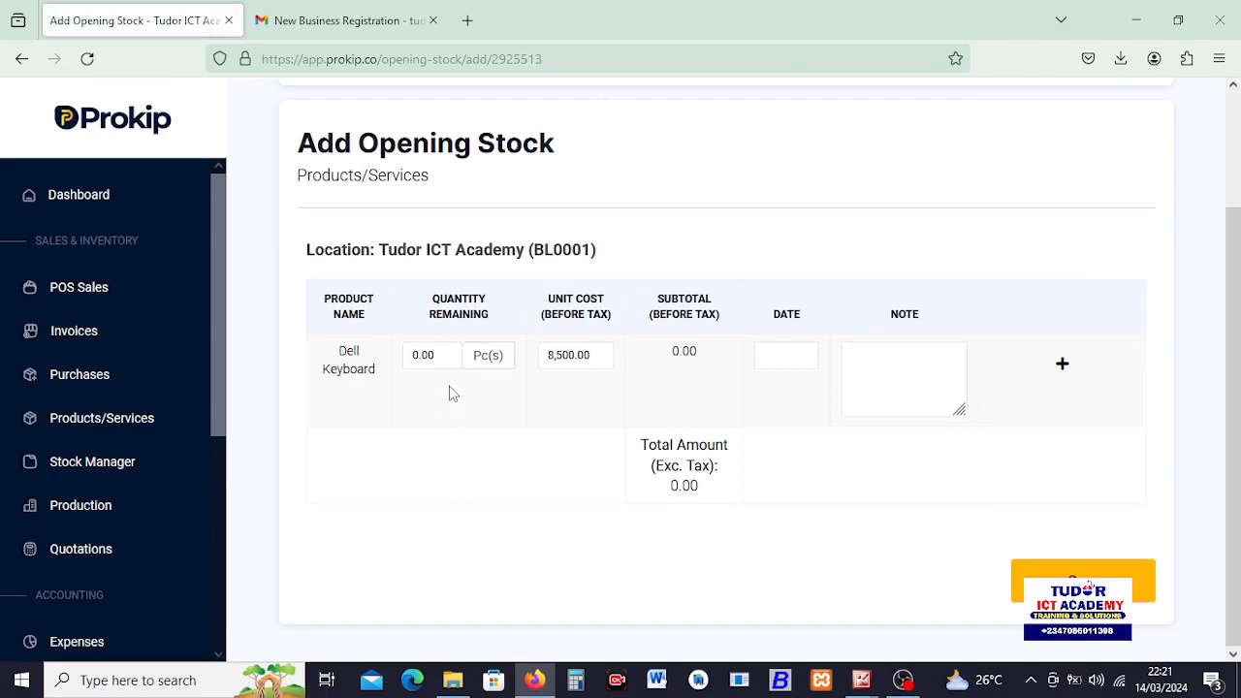
# Set the remaining quantity of the Dell Keyboard to 9 pieces and save the opening stock
pyautogui.click(452, 355)
pyautogui.write('9')
pyautogui.click(532, 448)
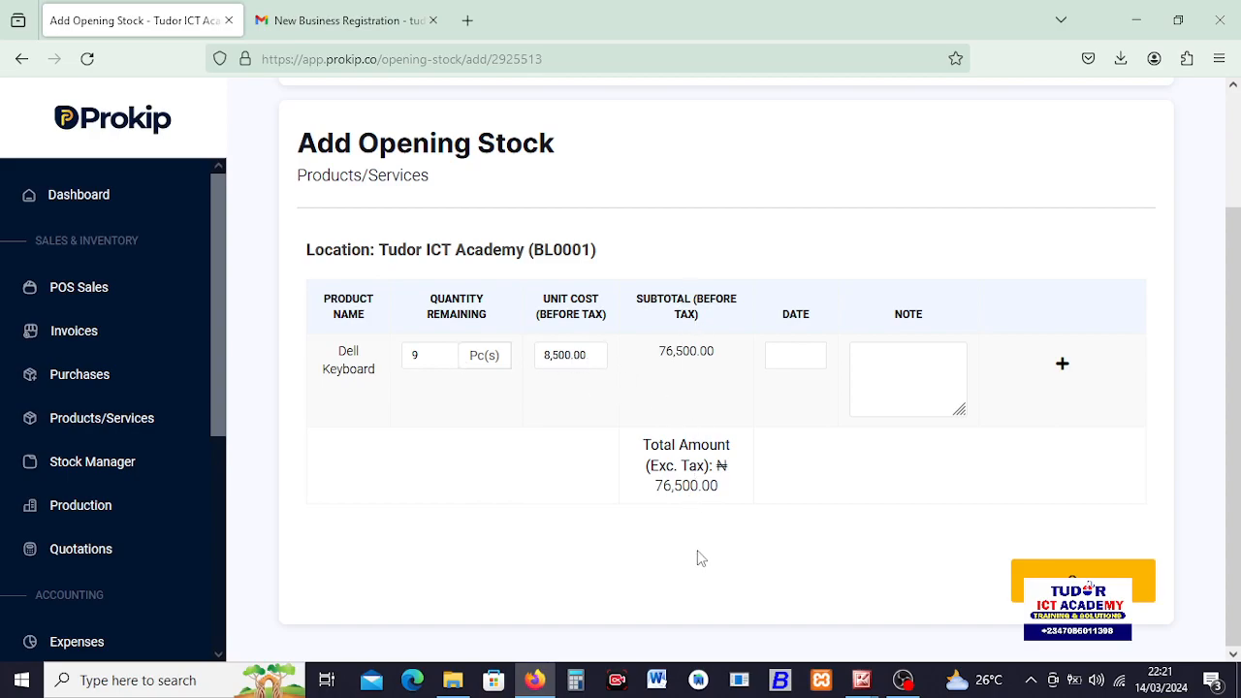
pyautogui.click(1084, 580)
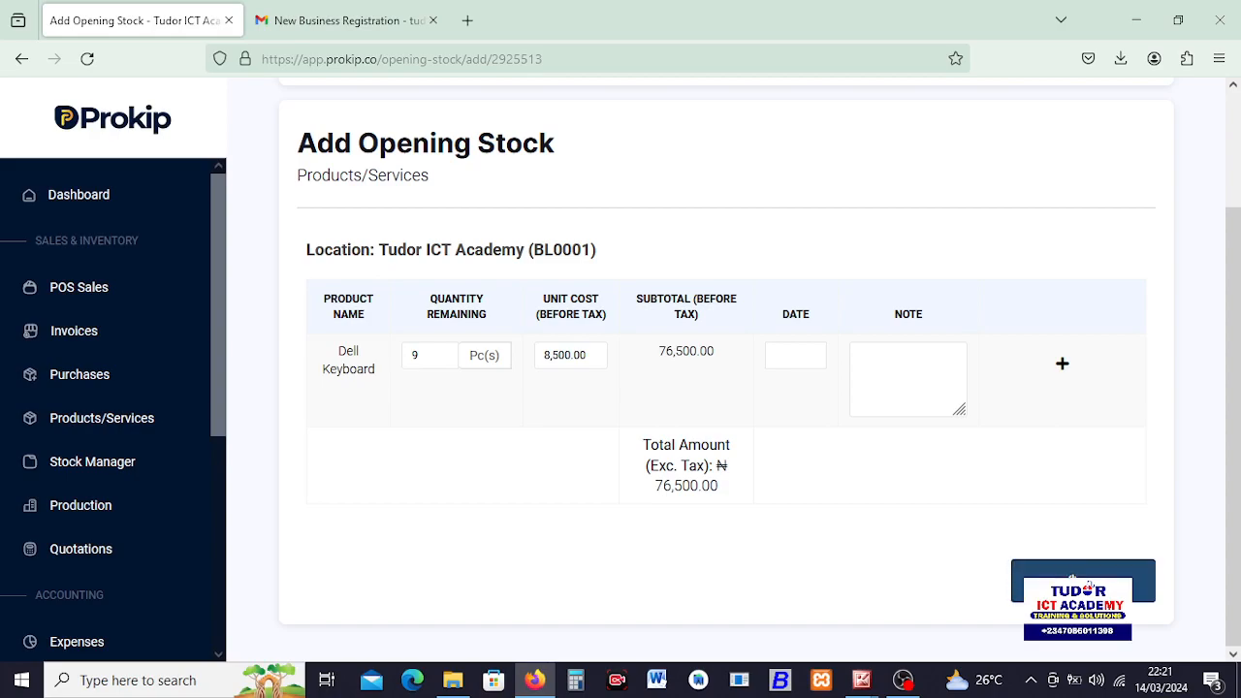